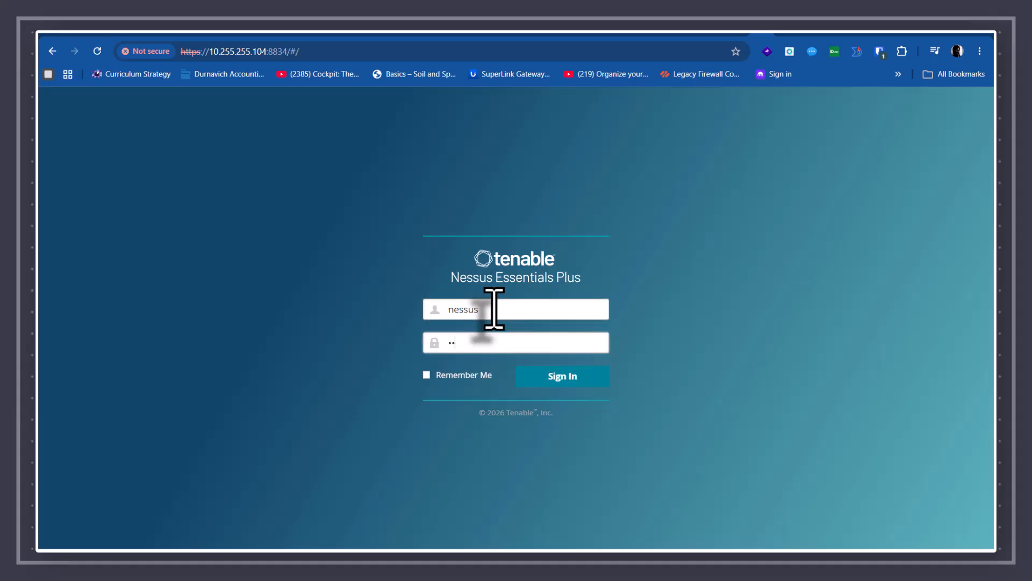
- Enter the account password on the Nessus login page and sign in
text(nessus)
key(Return)
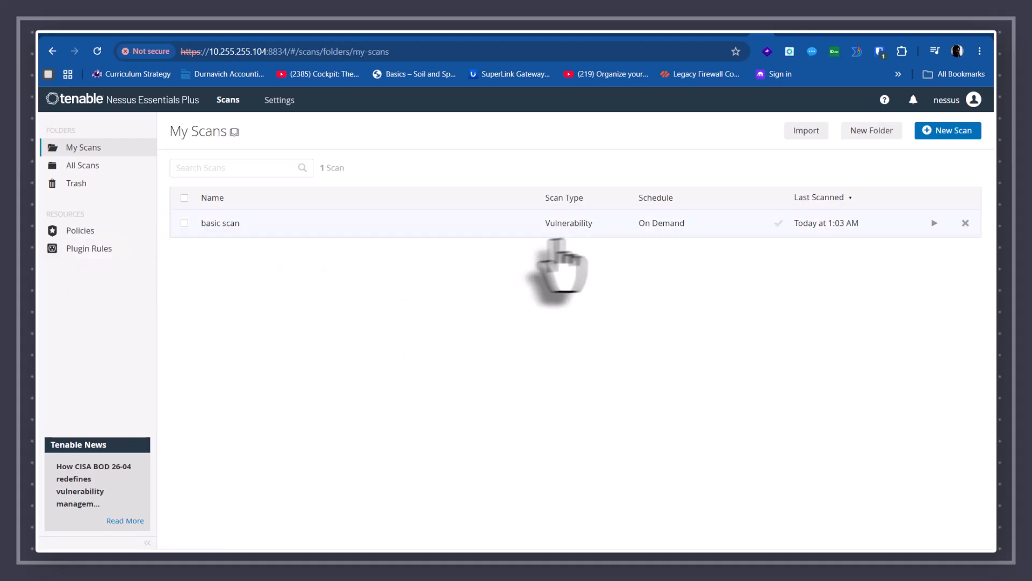
- Start a new scan, preview the Advanced Scan template, then choose the Host Discovery template instead
click(948, 130)
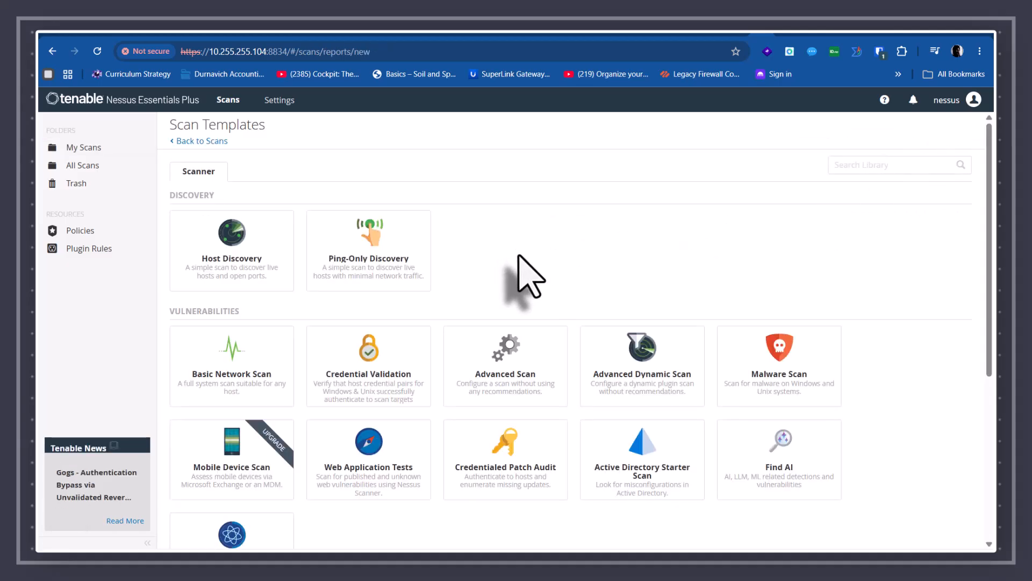
scroll(335, 246, down, 3)
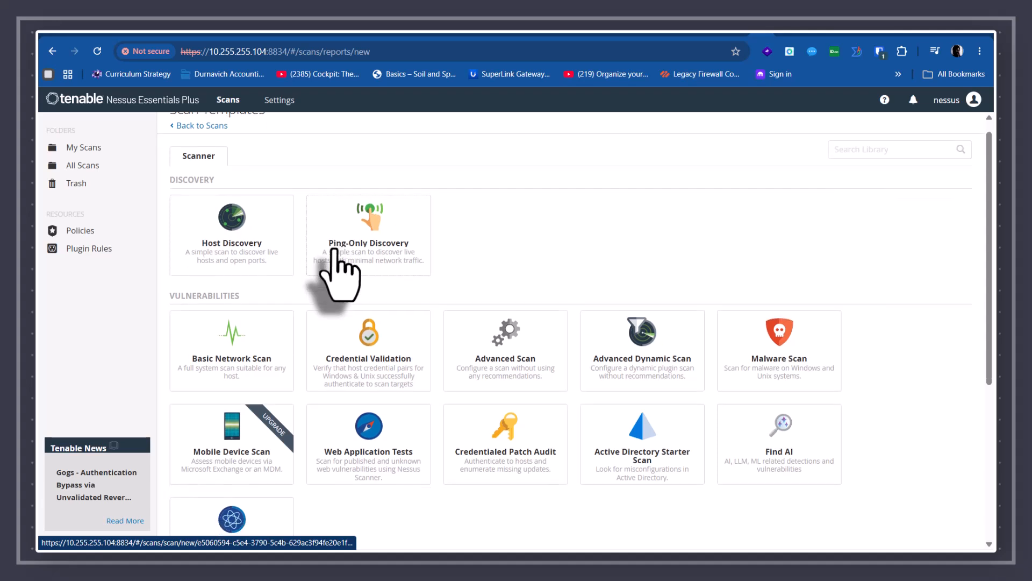
scroll(360, 325, down, 2)
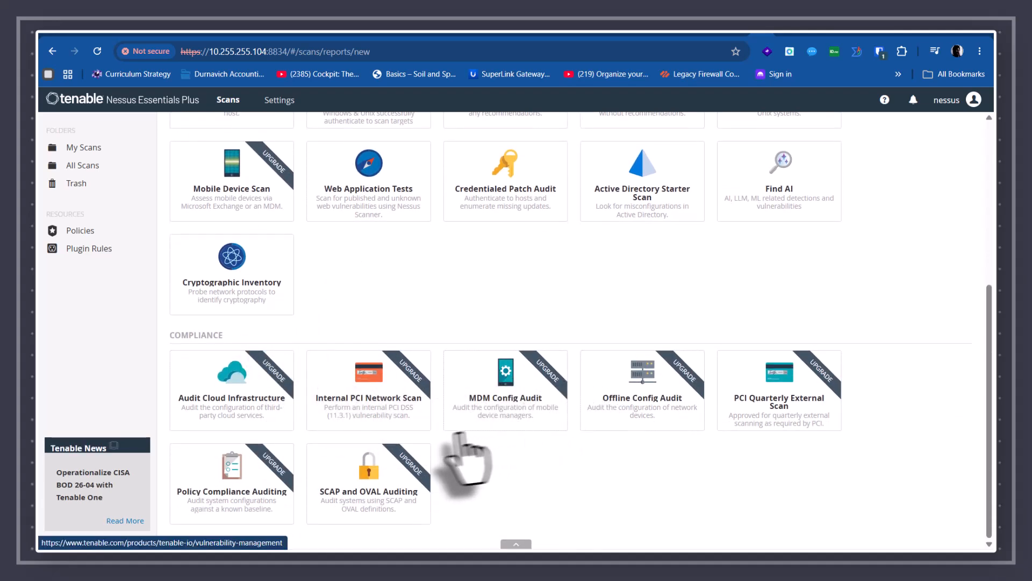
scroll(565, 442, up, 2)
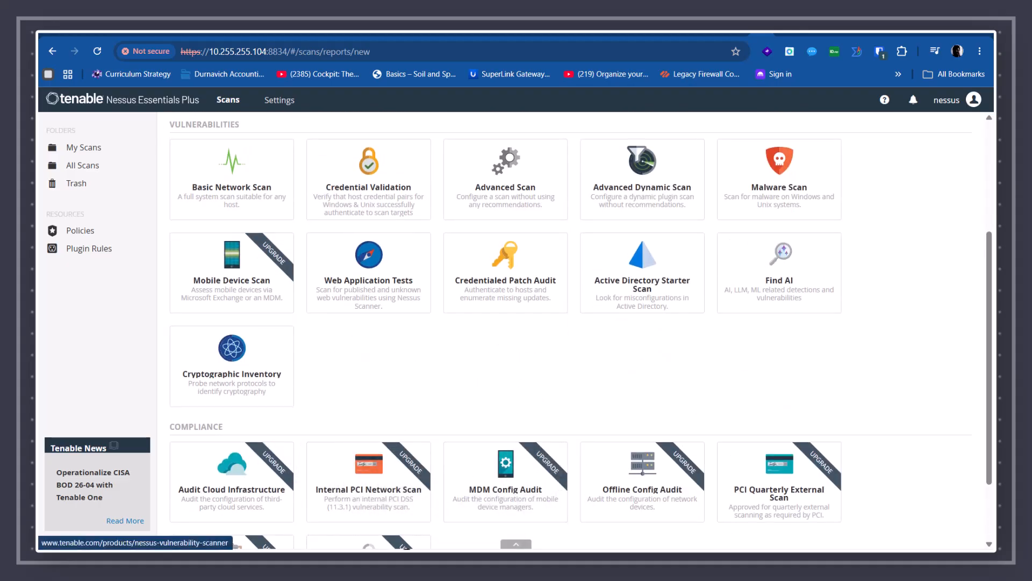
scroll(369, 438, up, 3)
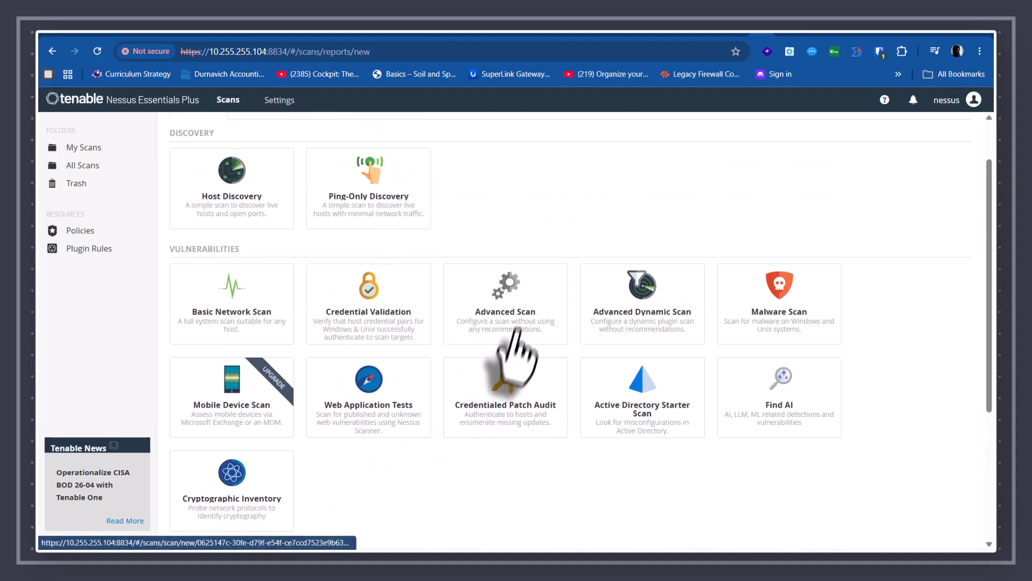
click(517, 314)
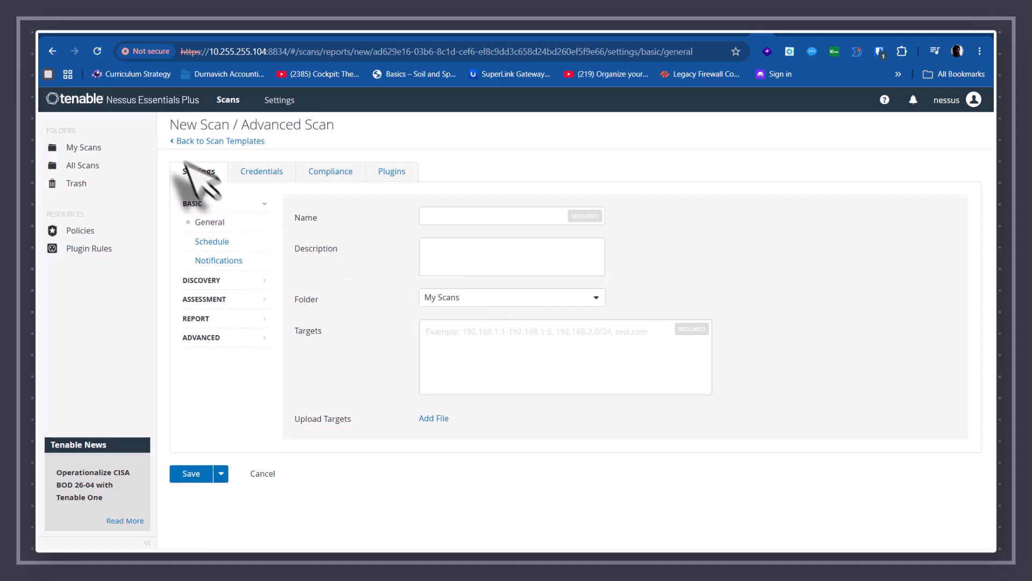
click(202, 141)
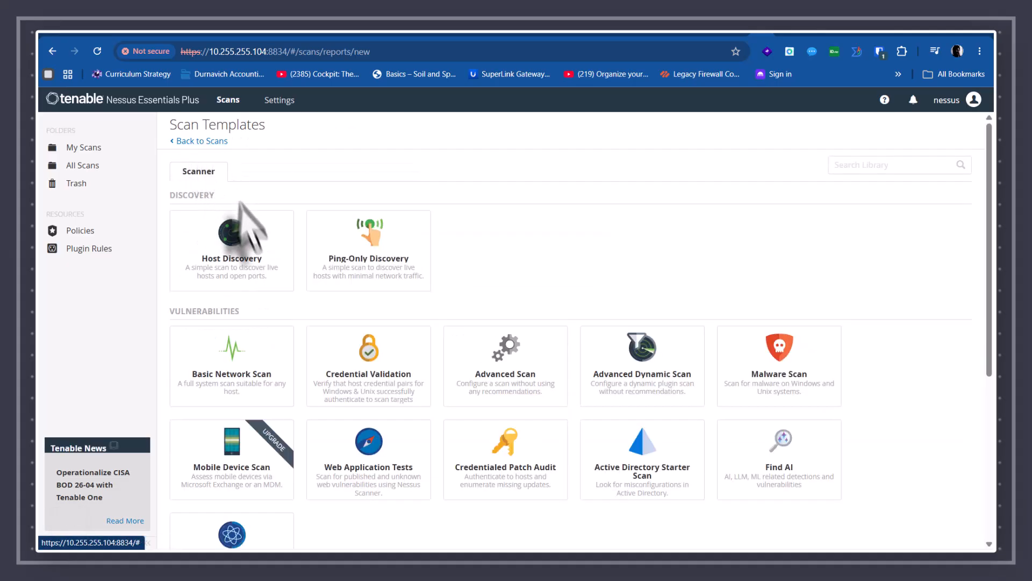
click(243, 249)
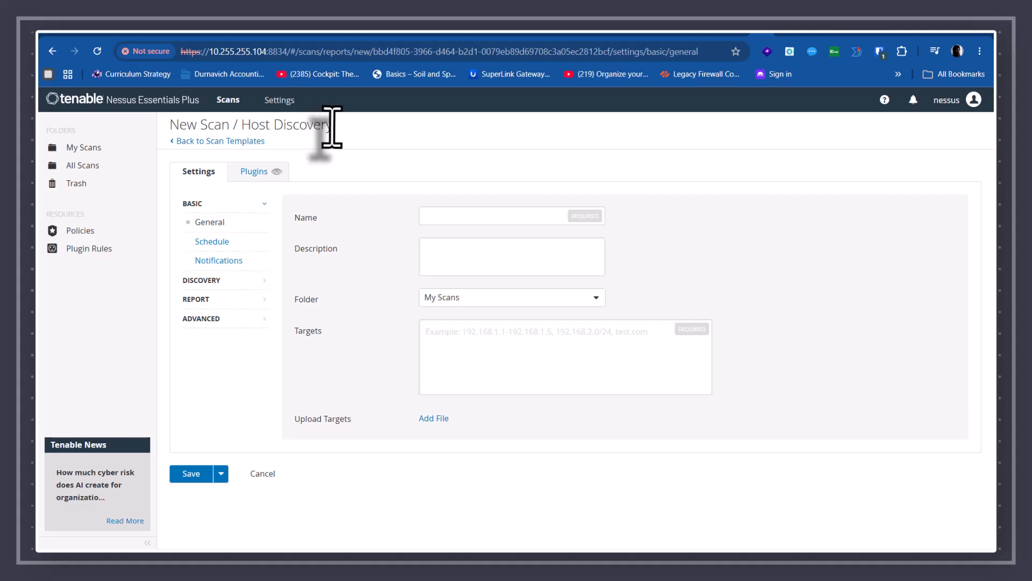
- Name the scan 'Host Discovery' from the copied template title and set targets to 192.168.30.1-20
drag(331, 126, 244, 136)
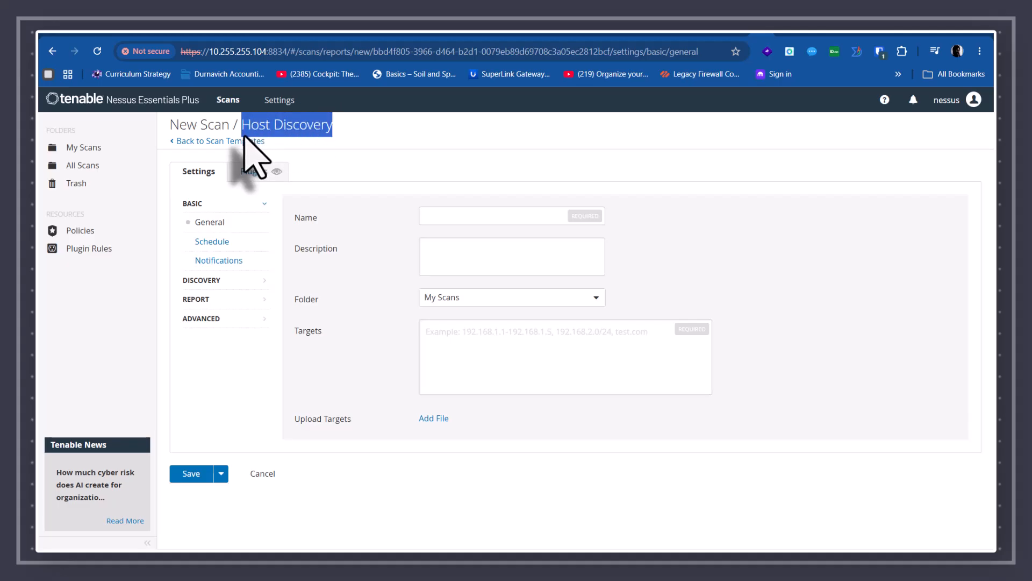
key(ctrl+c)
click(459, 218)
key(ctrl+v)
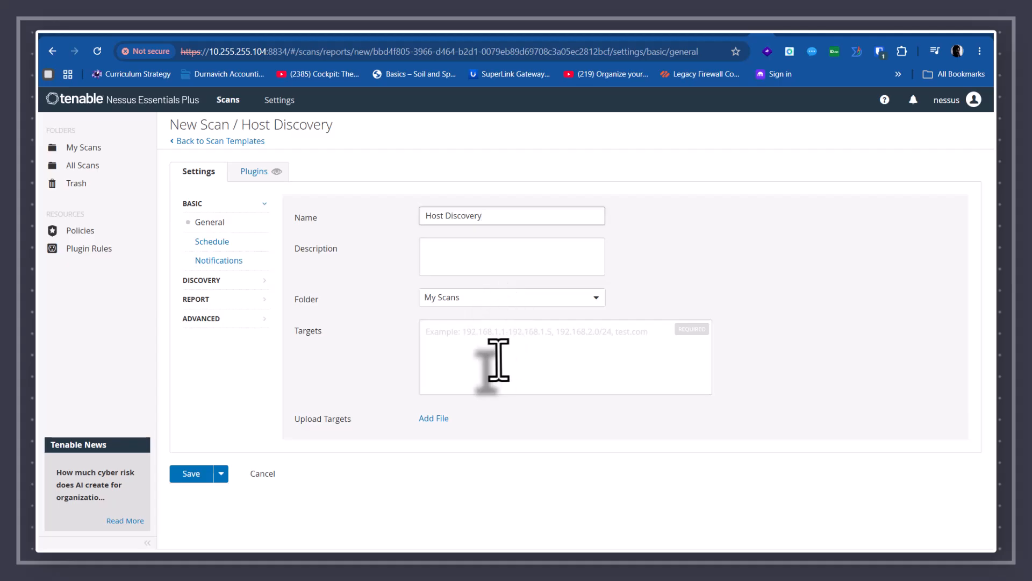
click(460, 344)
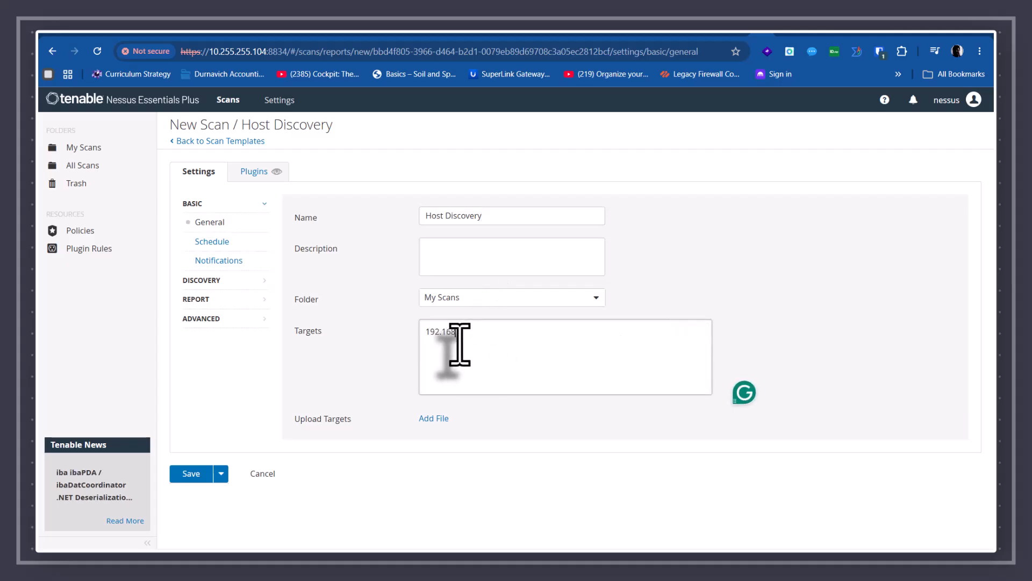
text(192.168.0.1-20)
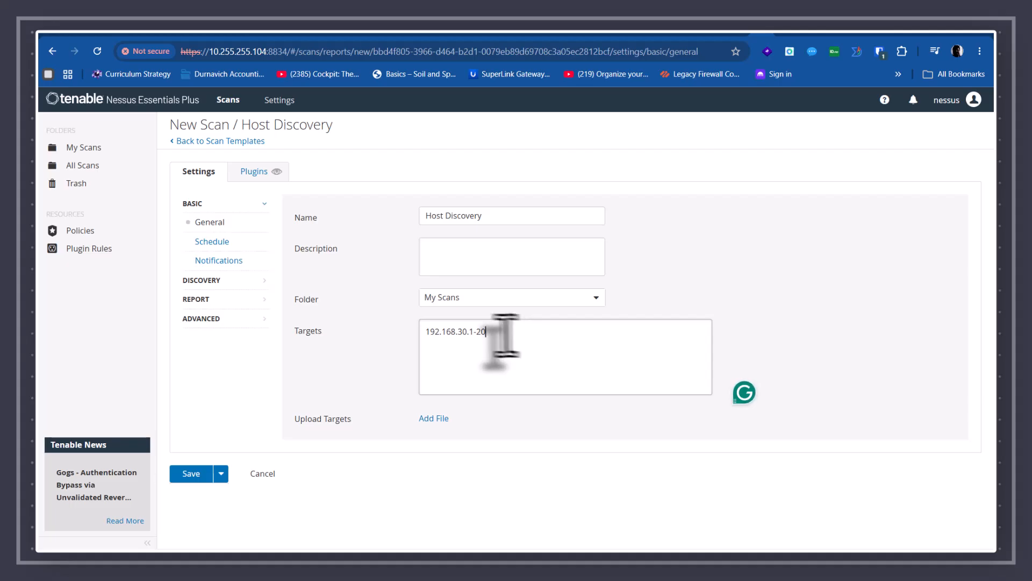
- Review the Schedule, Notifications, Discovery and Plugins settings, leave scheduling off, and save the scan
click(219, 242)
click(434, 216)
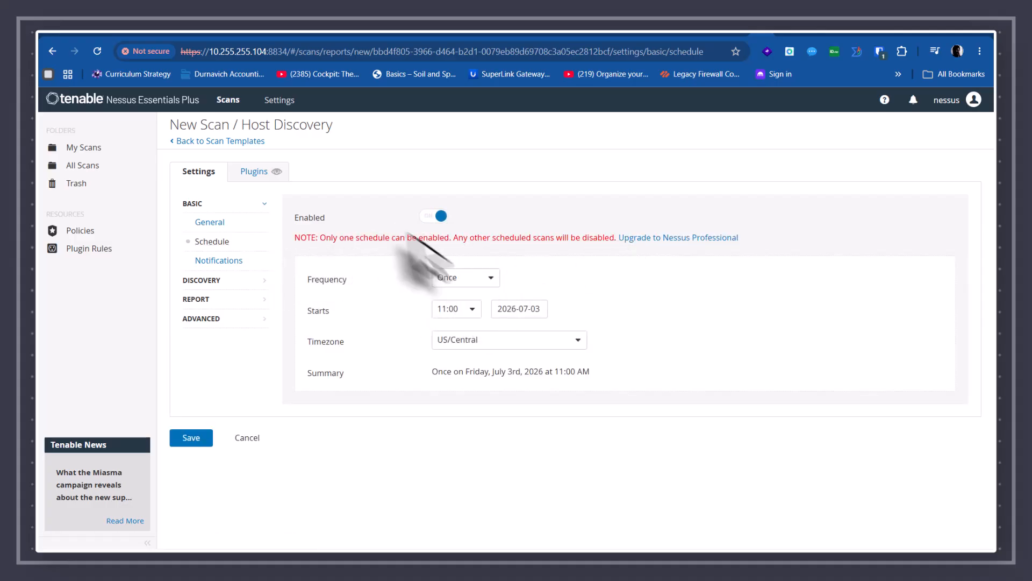
click(434, 216)
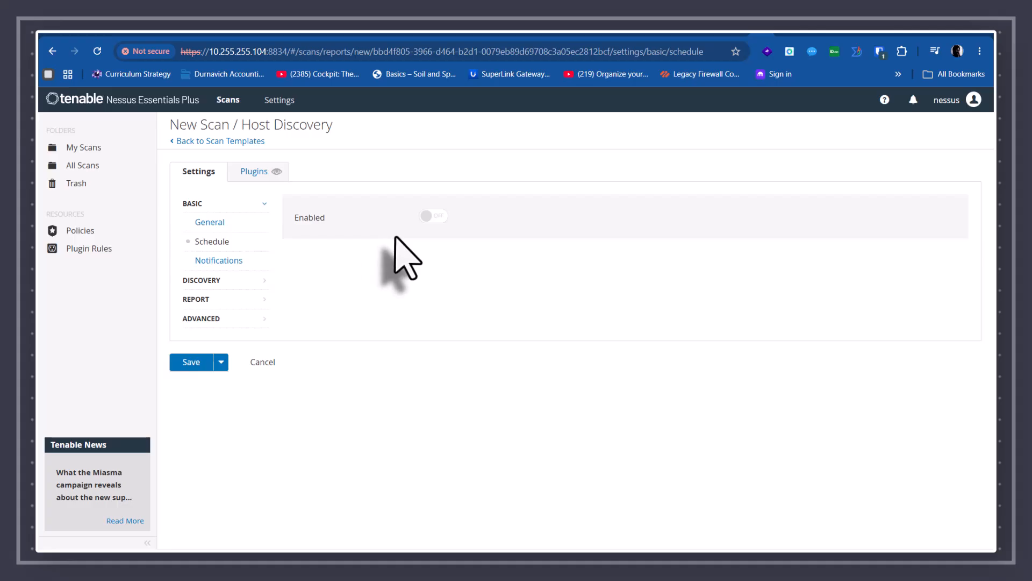
click(218, 262)
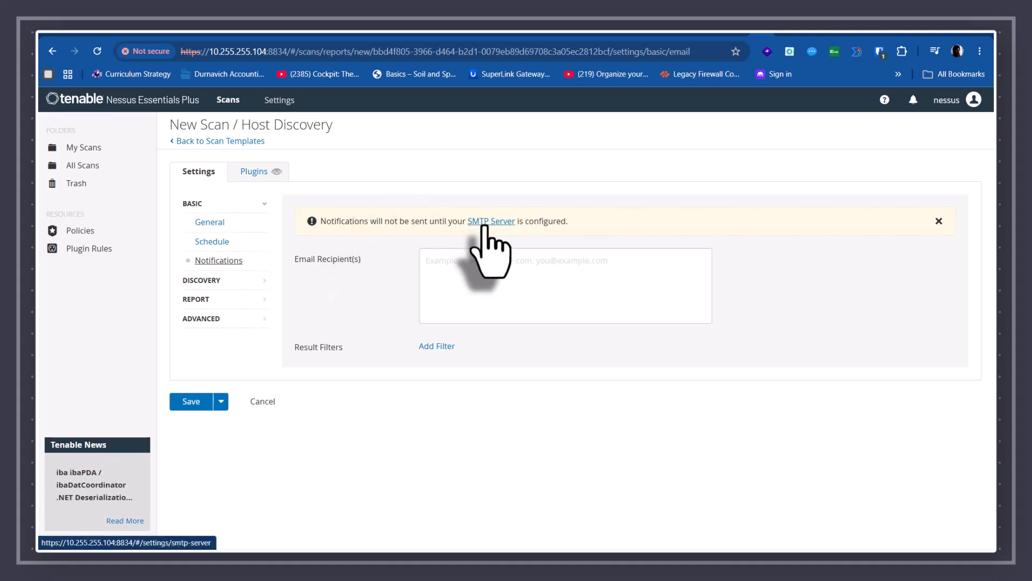
click(201, 280)
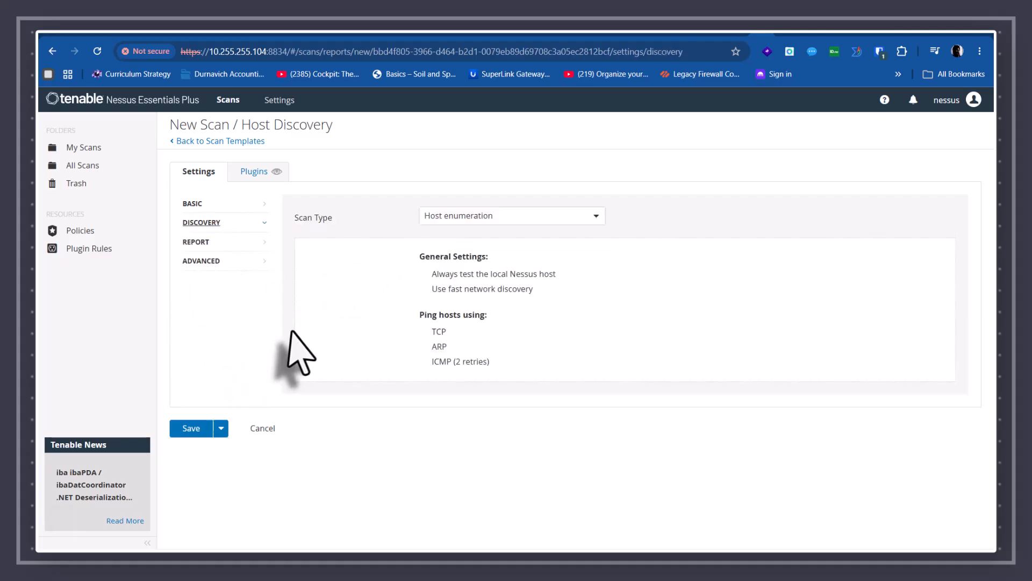
click(252, 171)
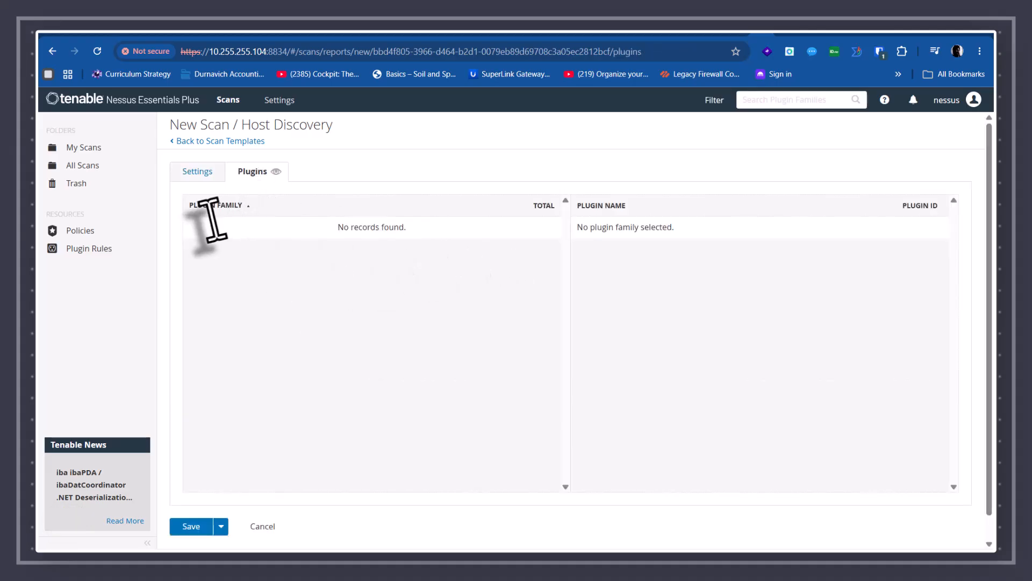
click(204, 531)
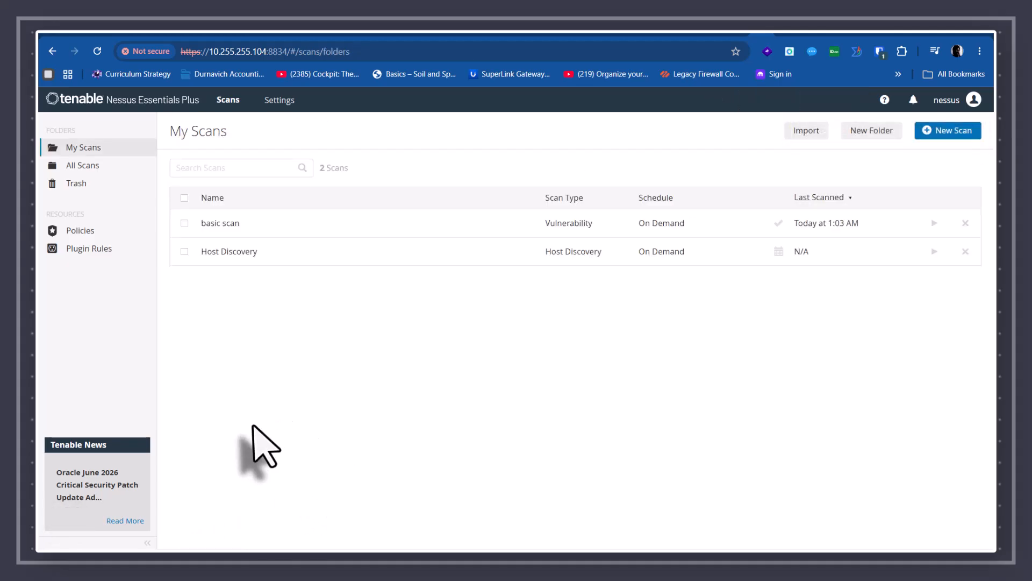
- Launch the Host Discovery scan and open its results once it finishes at 10:43 AM
click(933, 252)
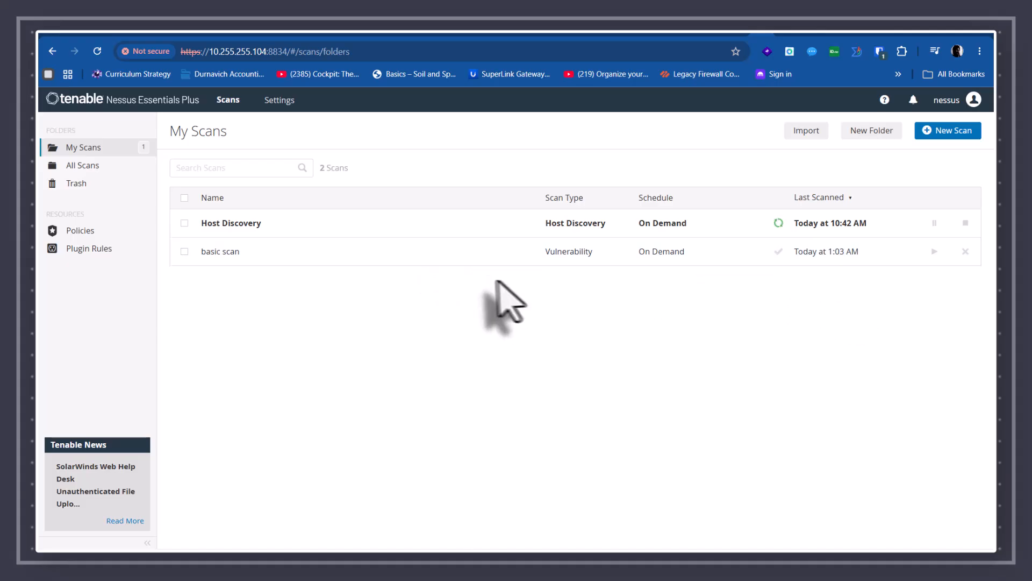
click(228, 224)
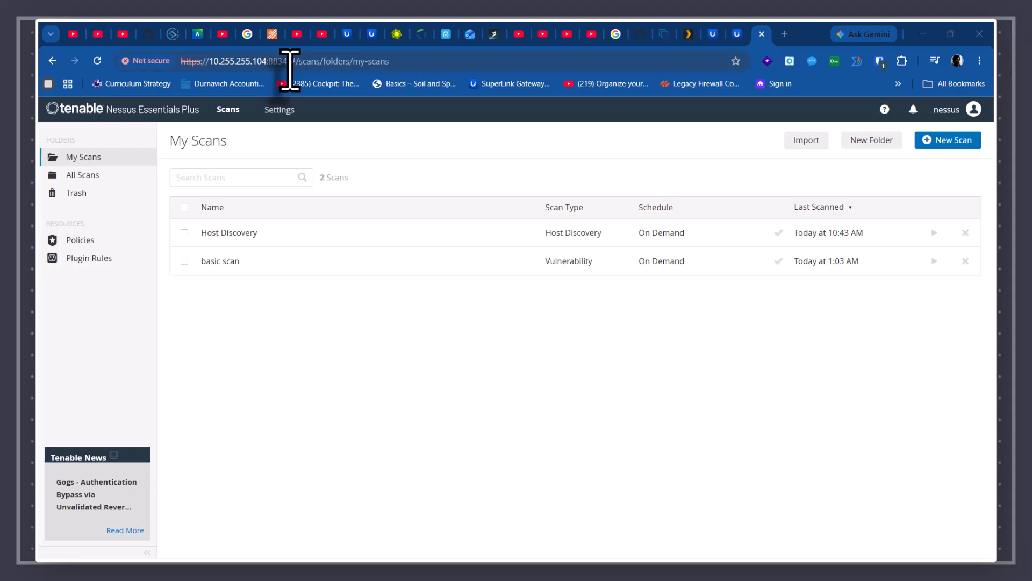
- Generate an HTML Complete List of Vulnerabilities by Host report from the Host Discovery scan's Vulnerabilities tab
click(217, 236)
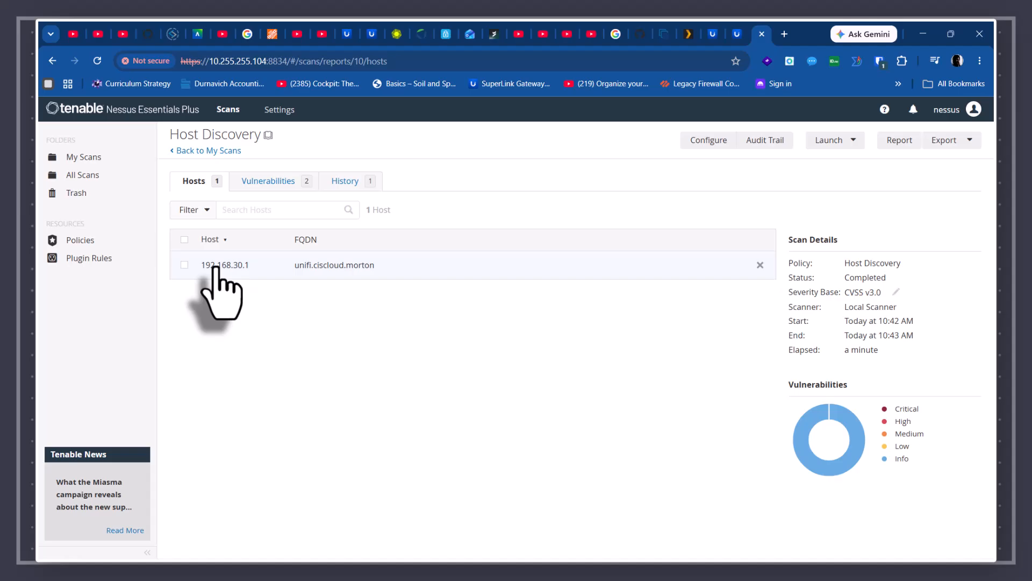
click(268, 181)
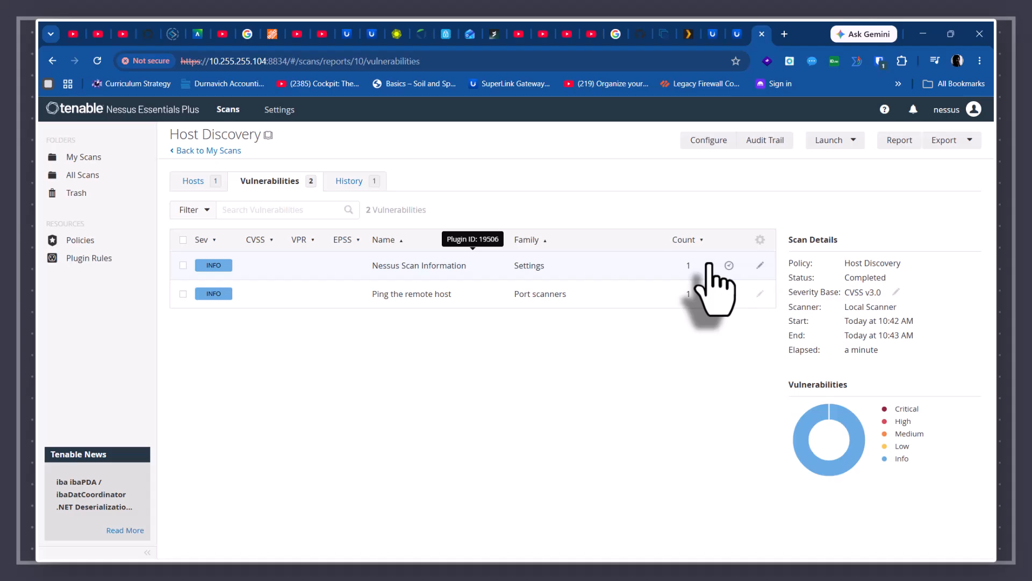
click(898, 141)
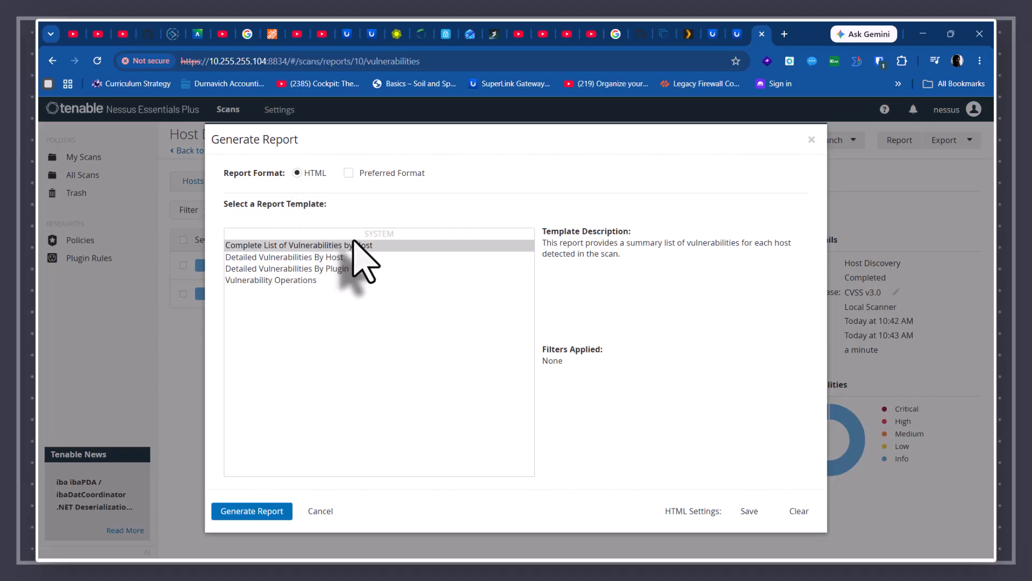
click(348, 173)
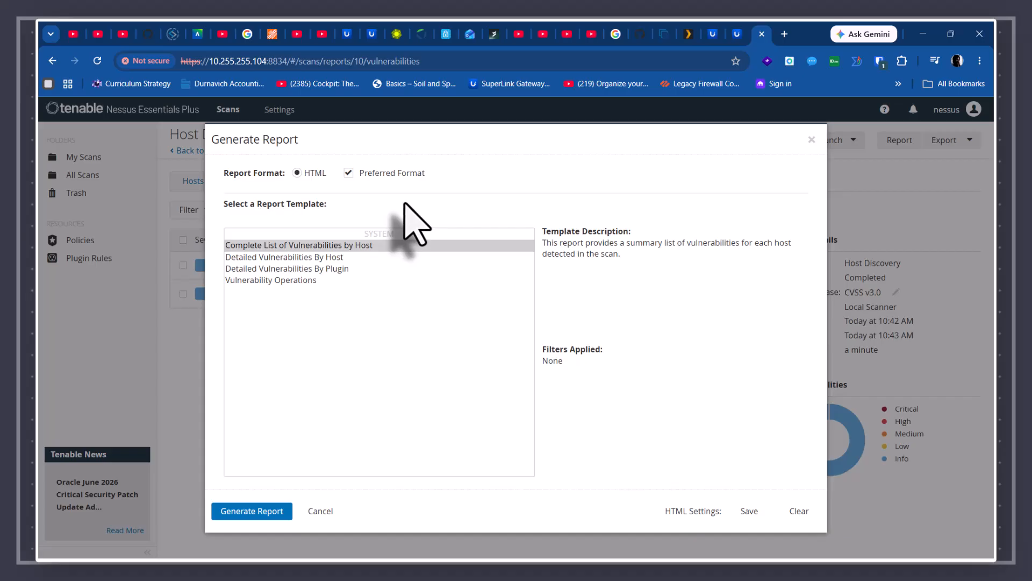
click(348, 172)
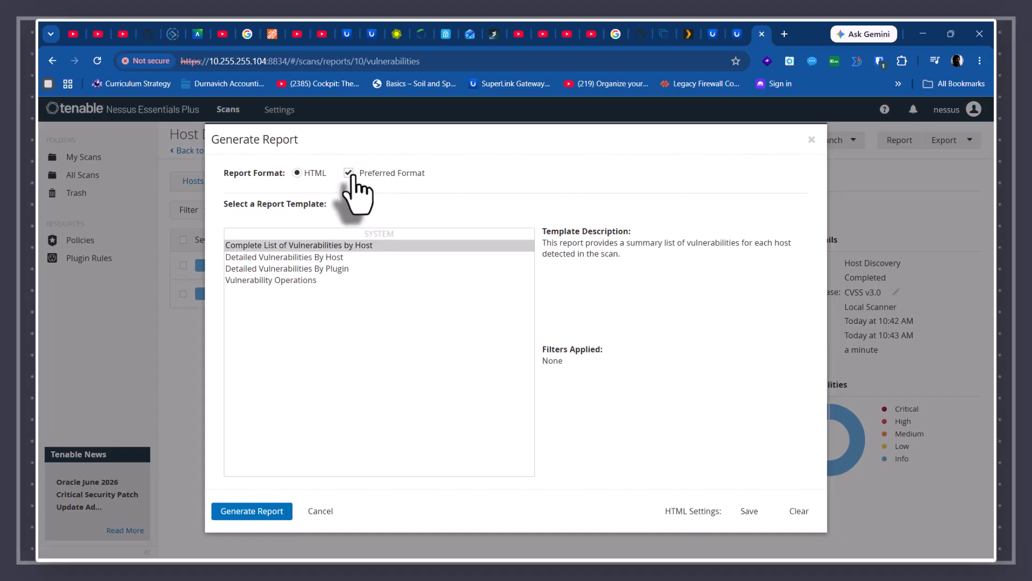
click(266, 516)
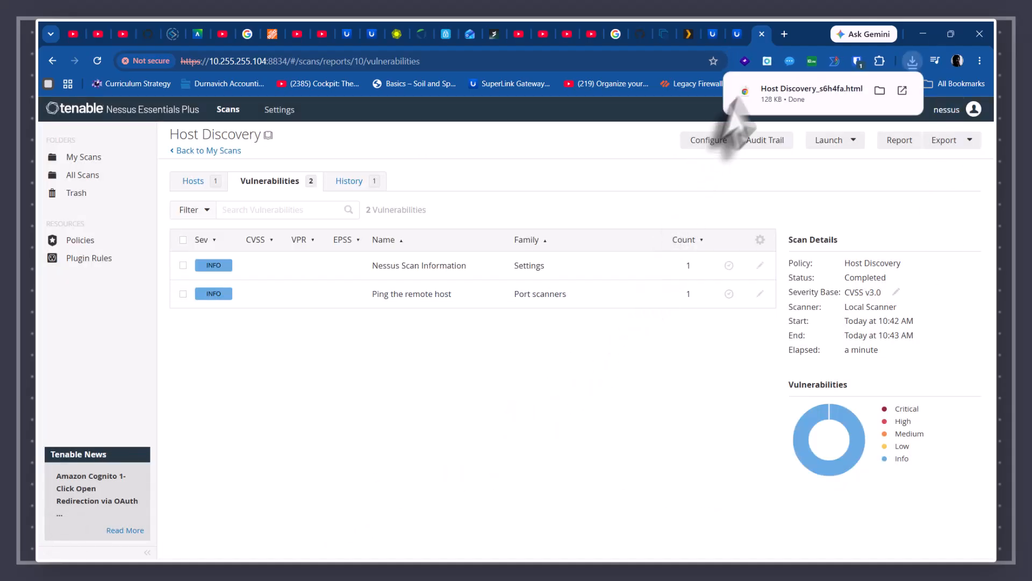
- Read the downloaded Host Discovery report, including the 192.168.30.1 section, then close its tab
click(801, 90)
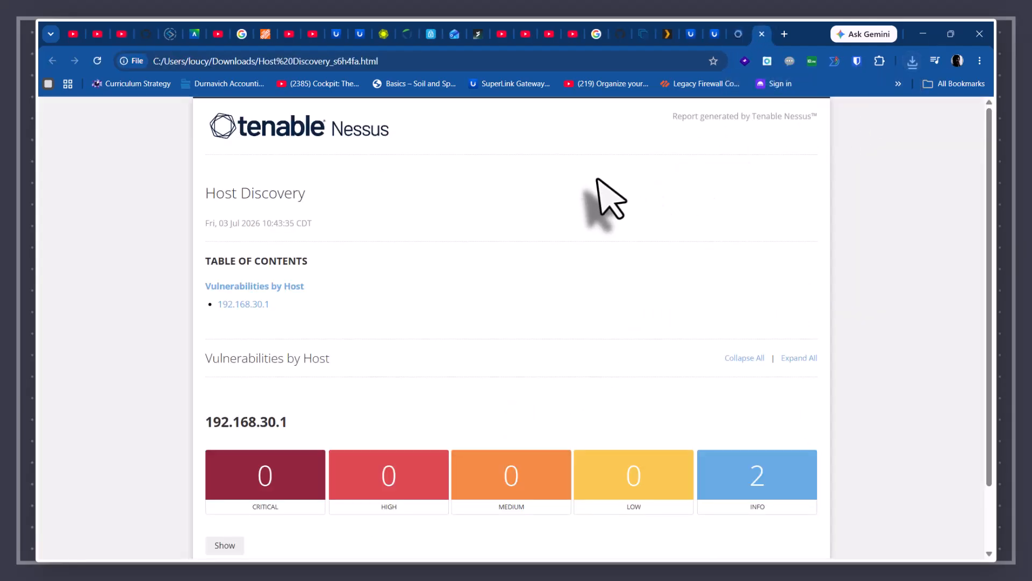
scroll(624, 207, down, 2)
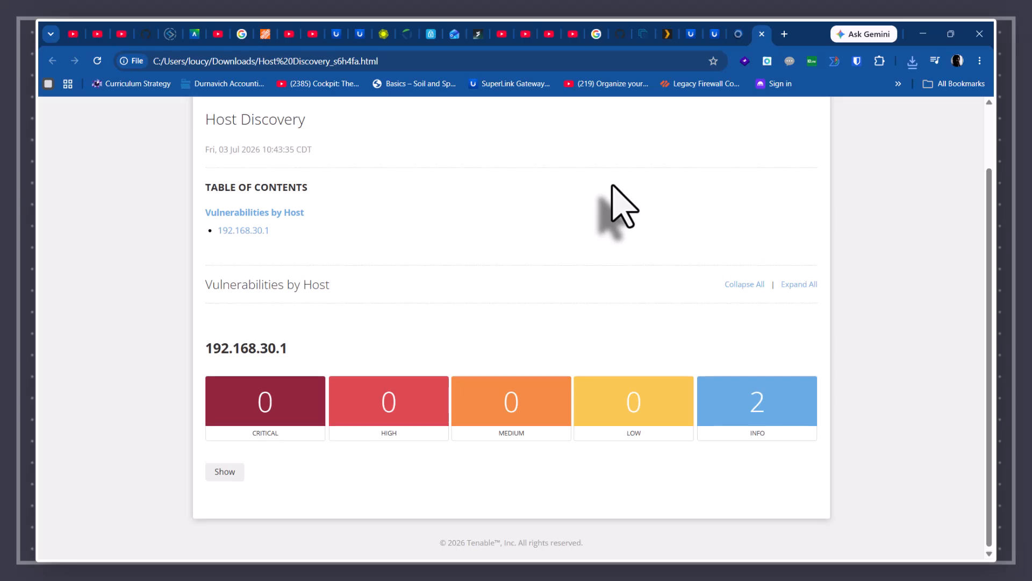
scroll(611, 203, up, 2)
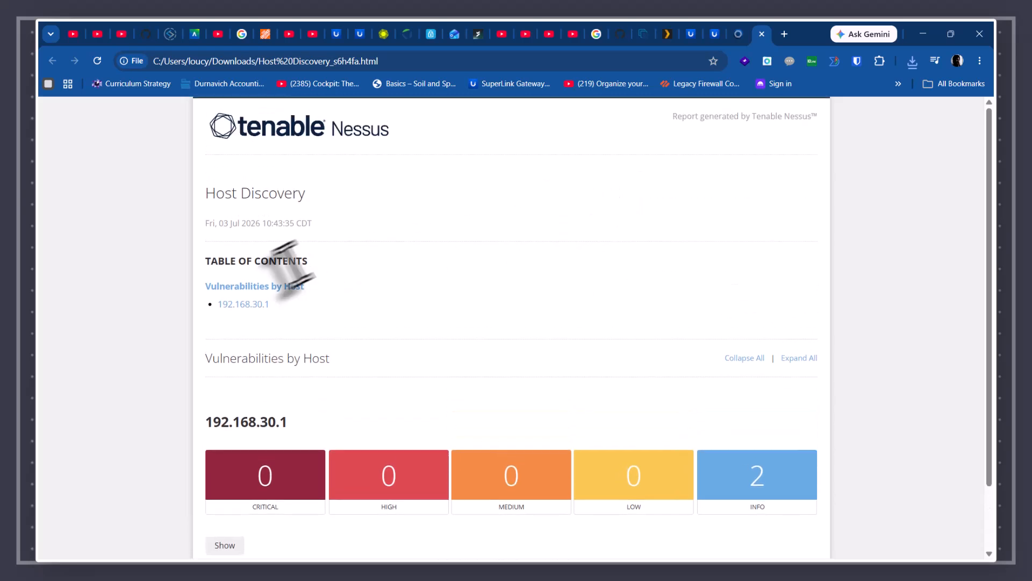
click(226, 304)
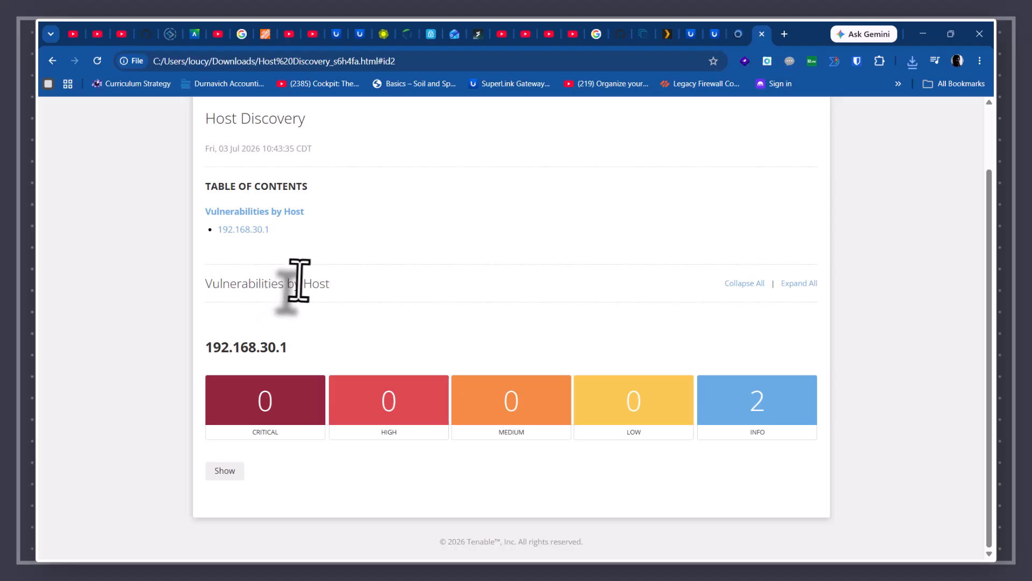
scroll(299, 280, up, 2)
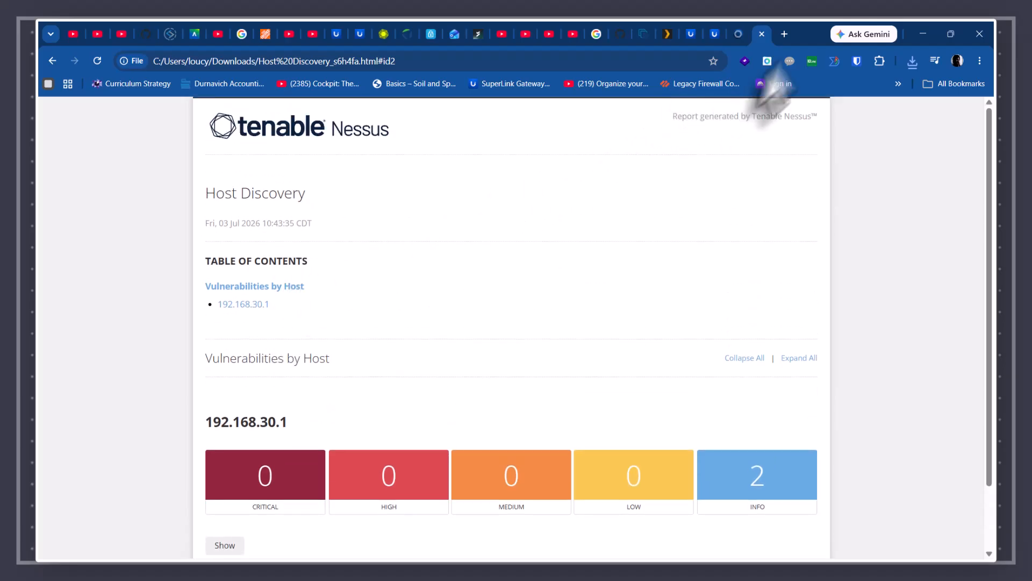
click(762, 34)
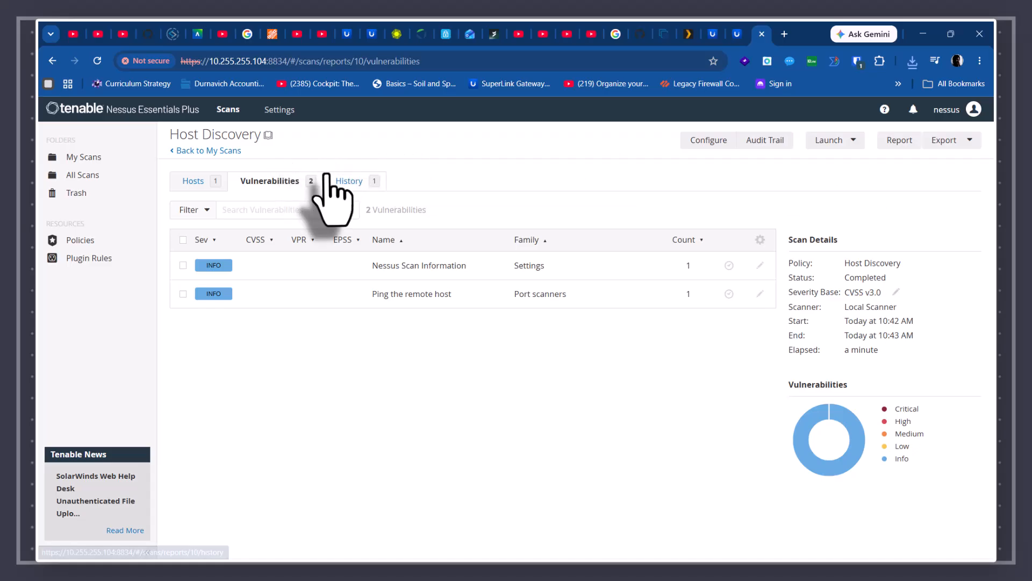
- Open basic scan, look through its History, Notes and Hosts tabs, then return to My Scans
click(204, 151)
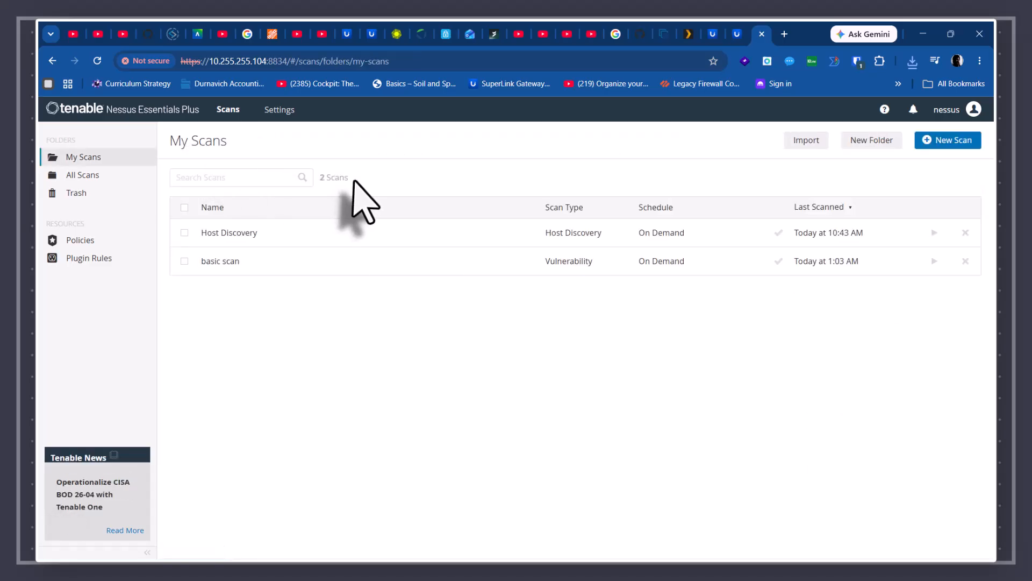
click(229, 285)
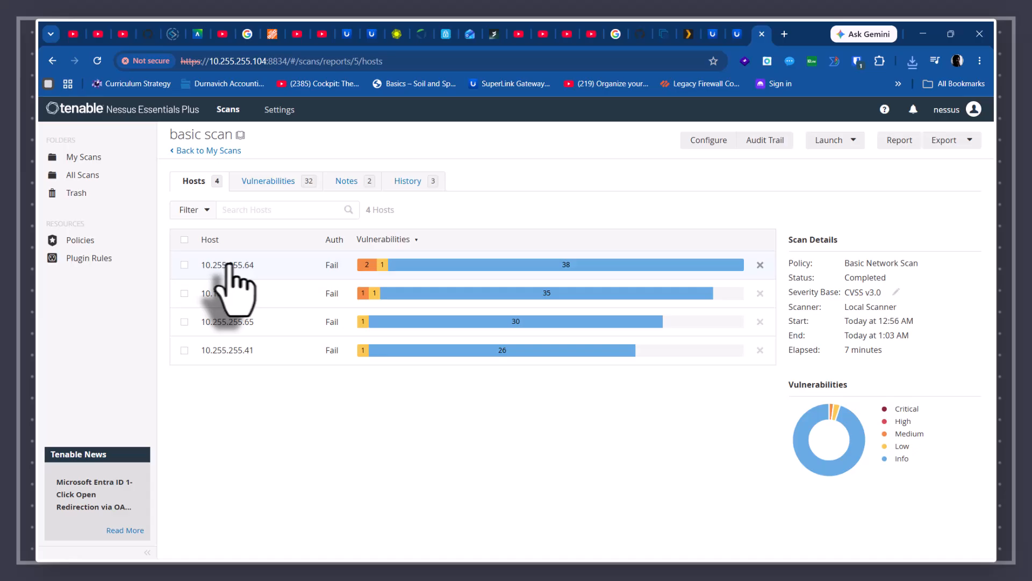
mouse_move(393, 266)
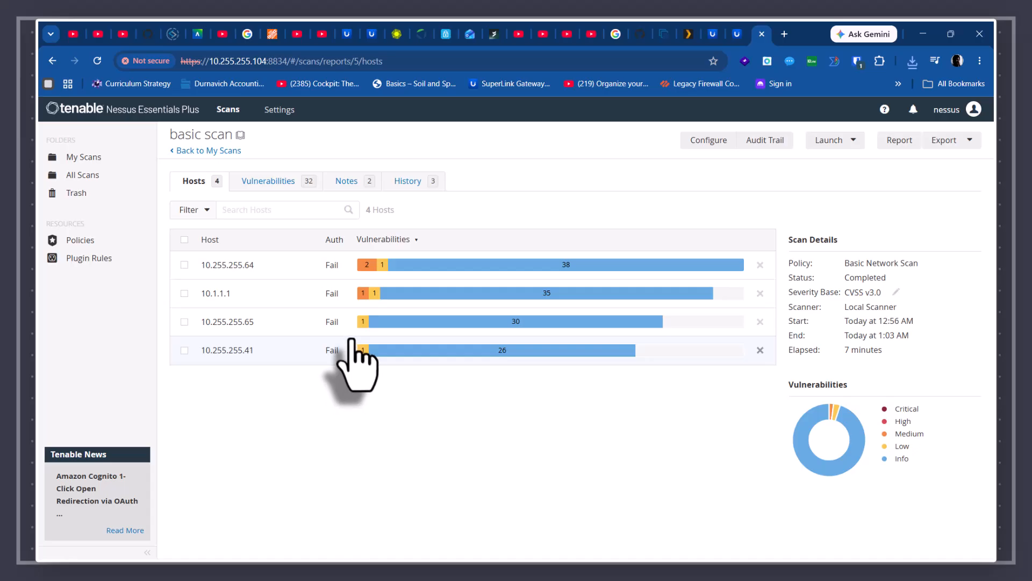
click(407, 181)
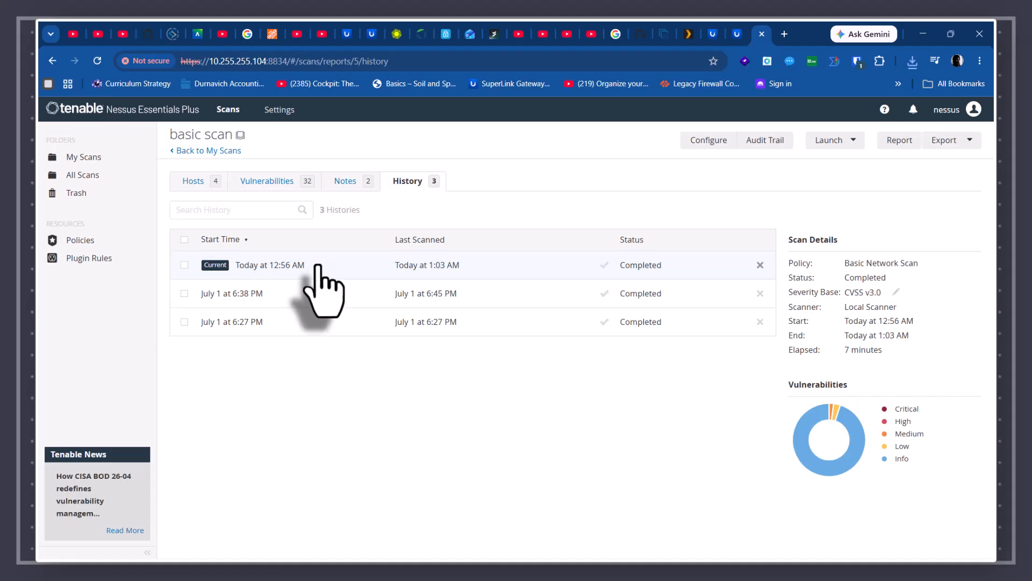
click(349, 182)
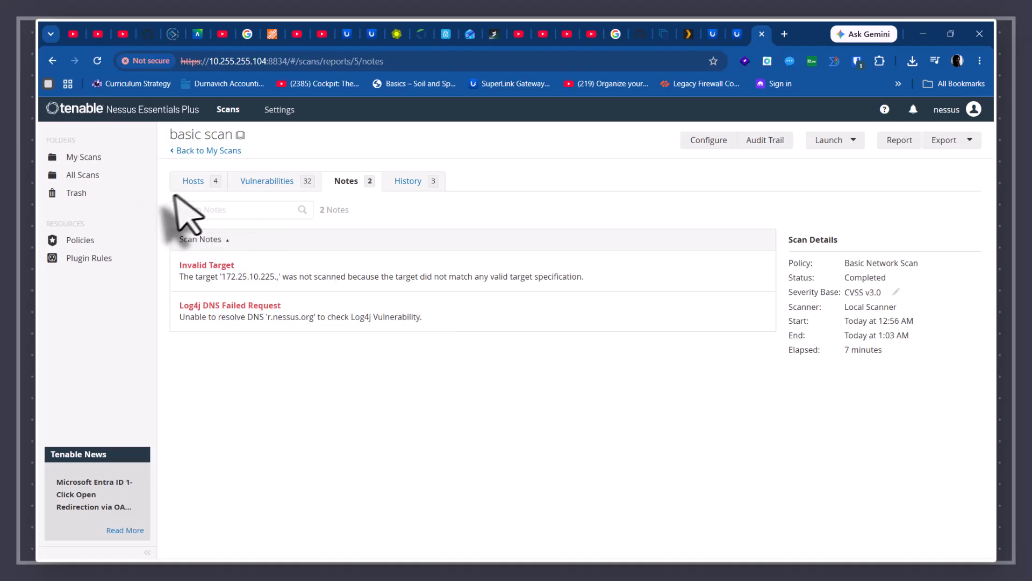
click(193, 182)
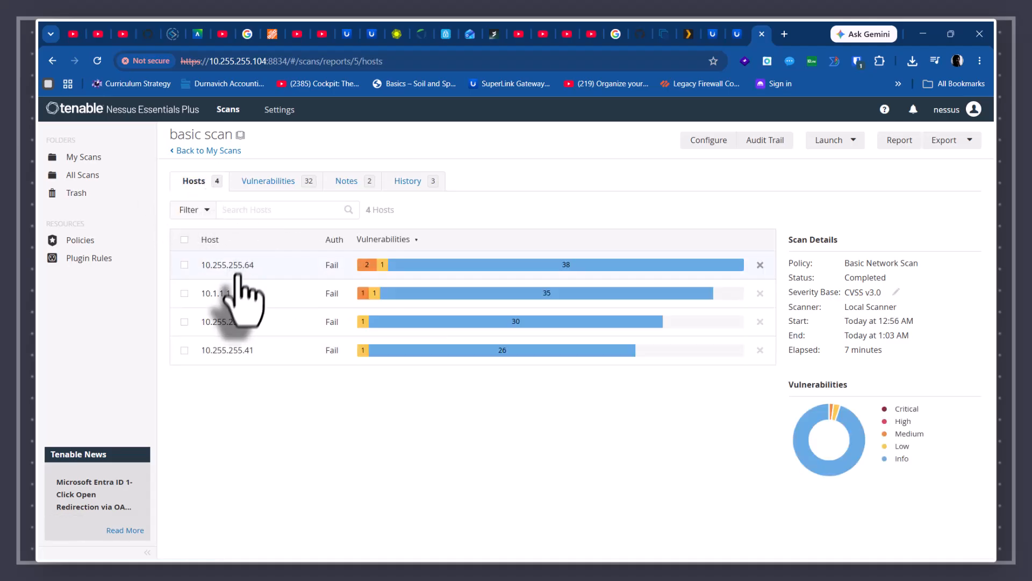
click(197, 151)
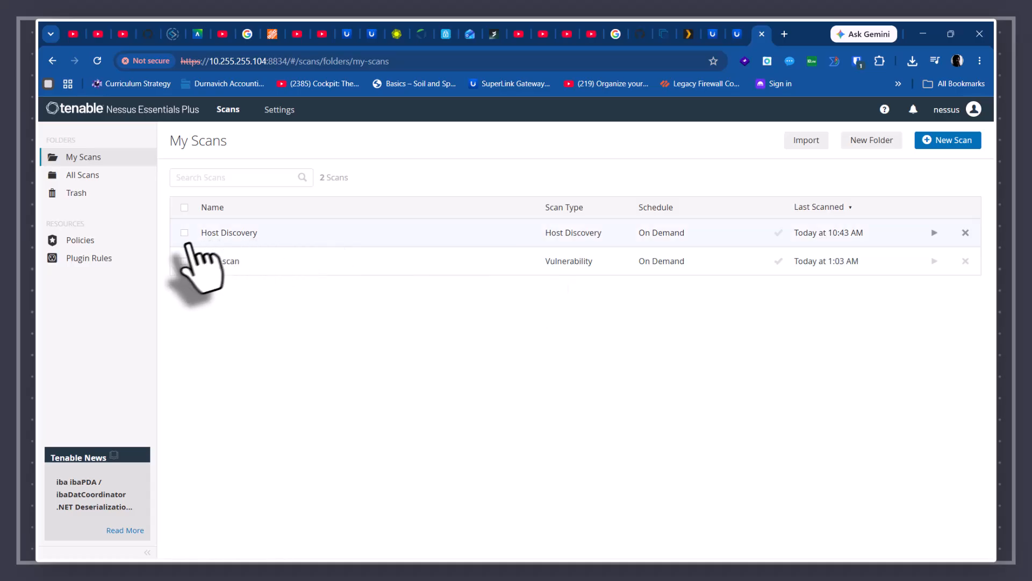
- Correct the separator after 10.1.1.1 in basic scan's Targets field and save the configuration
click(183, 262)
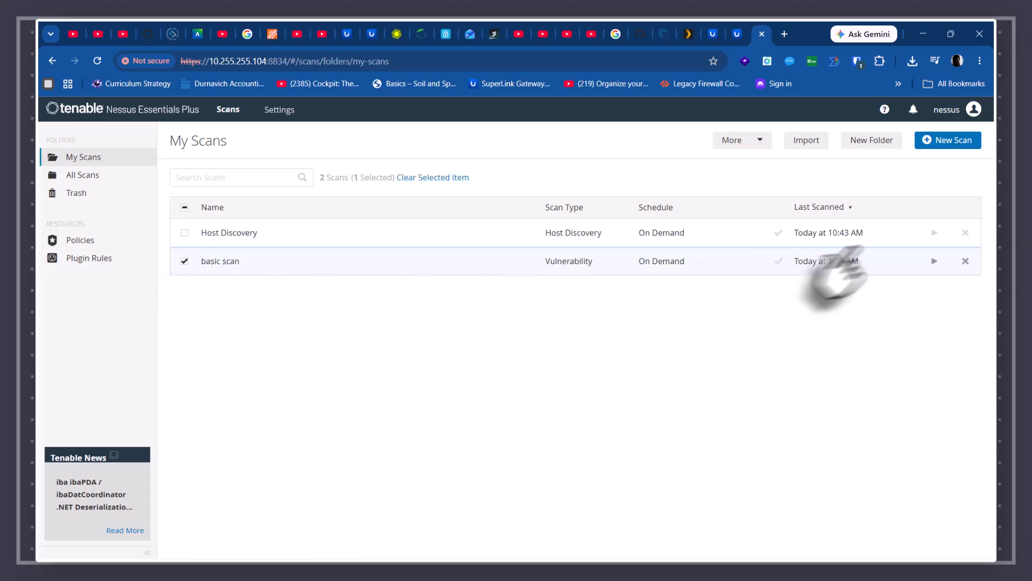
click(736, 140)
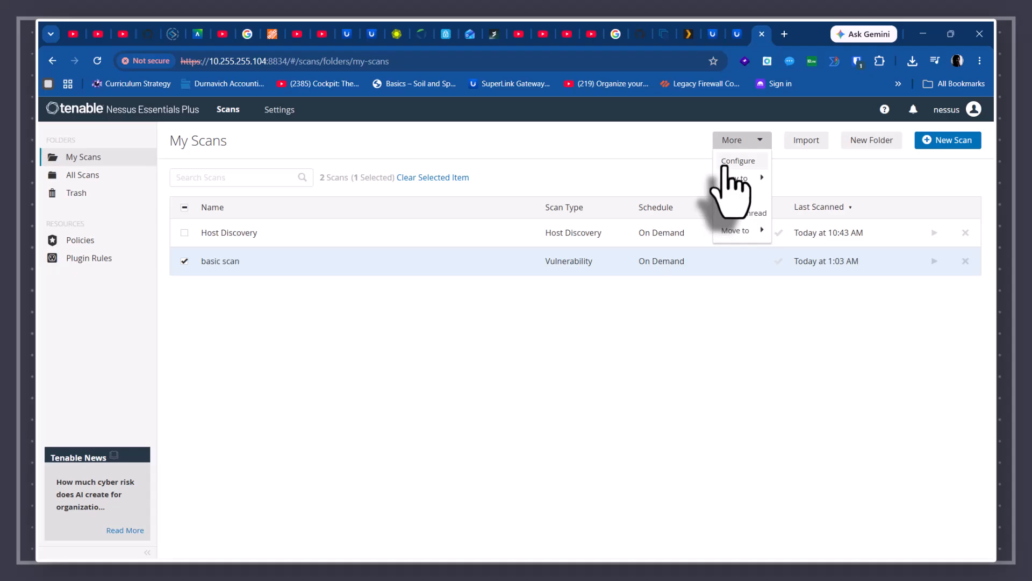
click(727, 162)
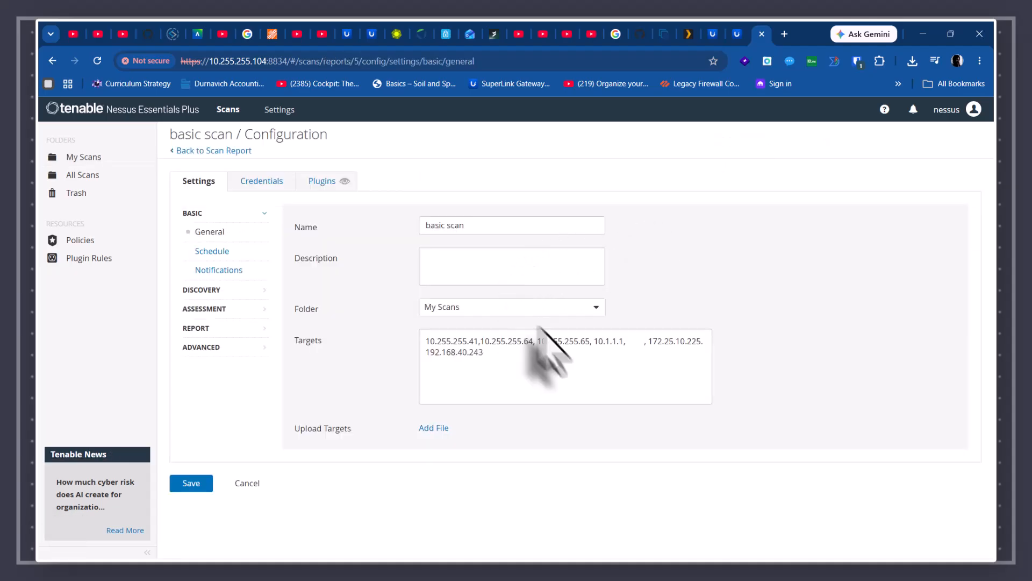
click(646, 350)
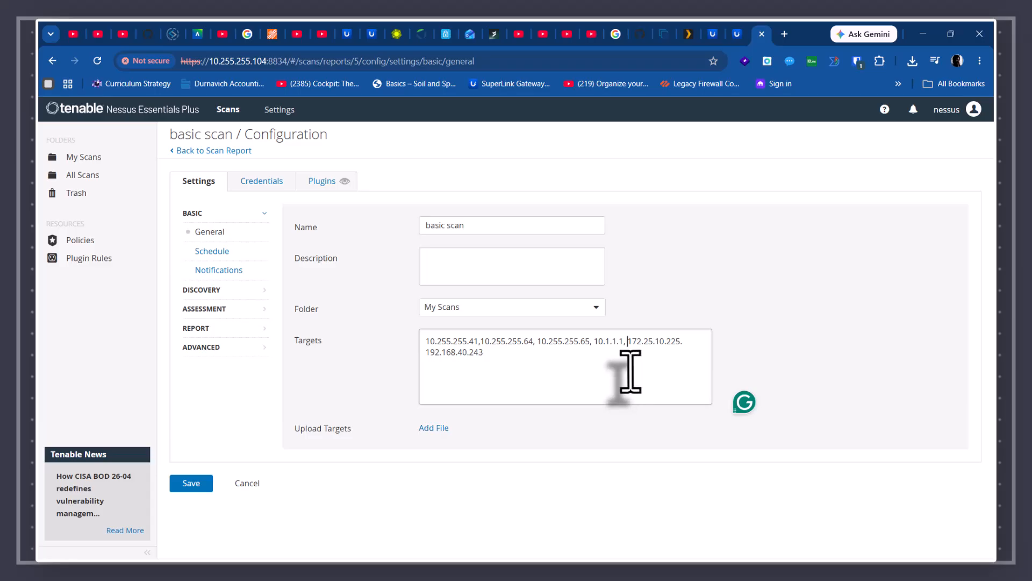
click(691, 350)
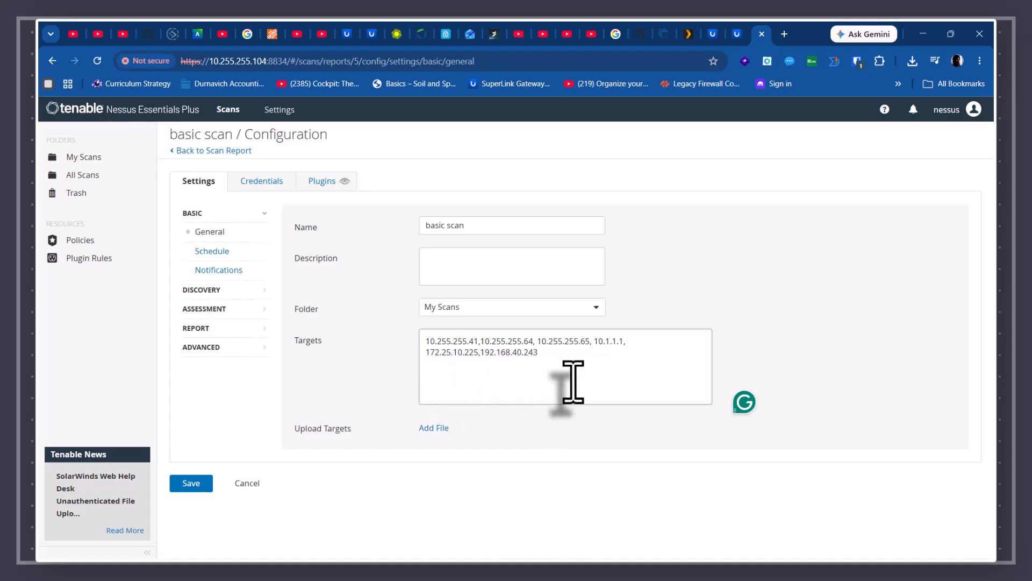
click(204, 484)
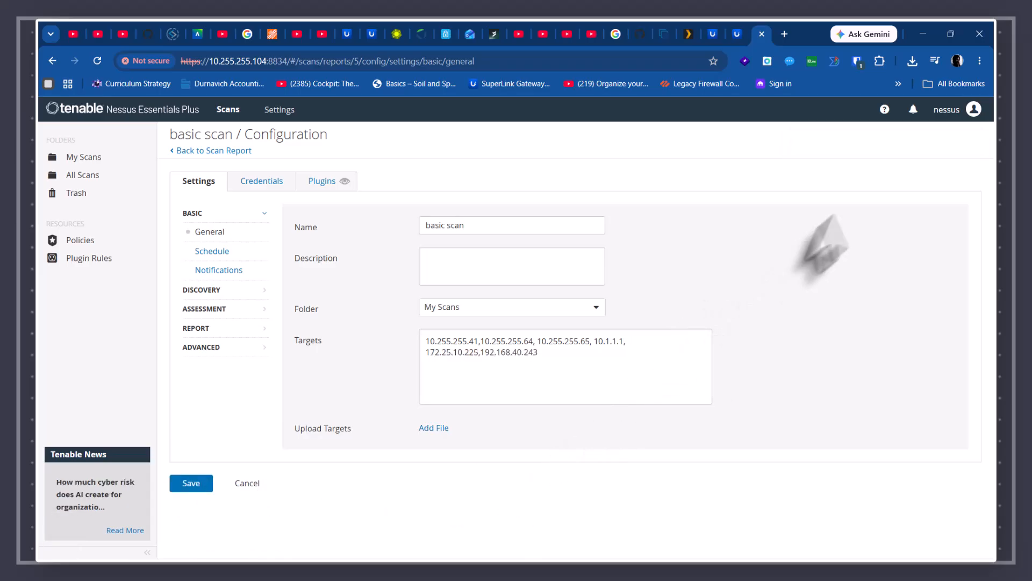
click(212, 150)
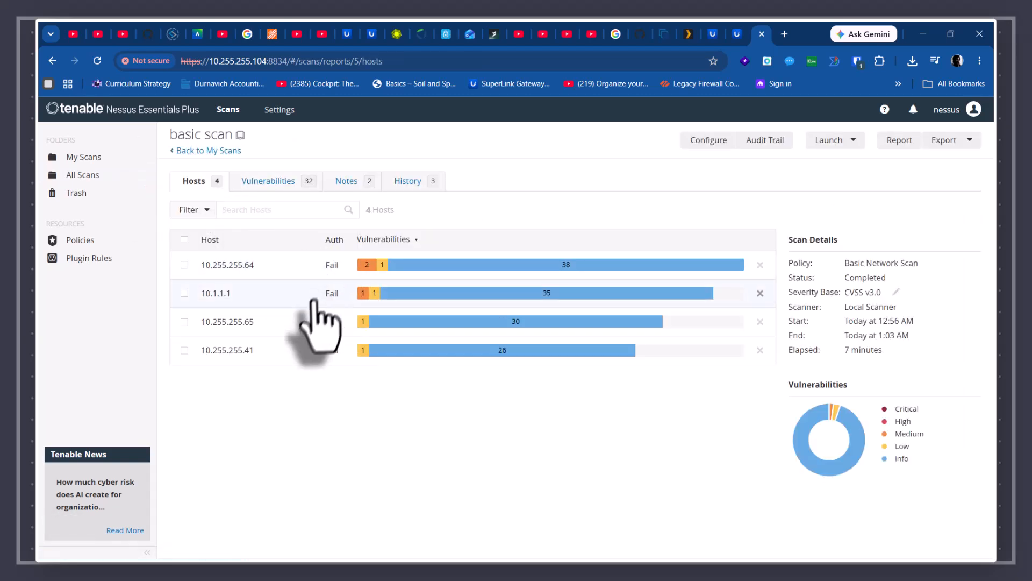
- Generate basic scan's HTML vulnerabilities-by-host report and open the downloaded basic scan_kmkdsz.html
click(962, 141)
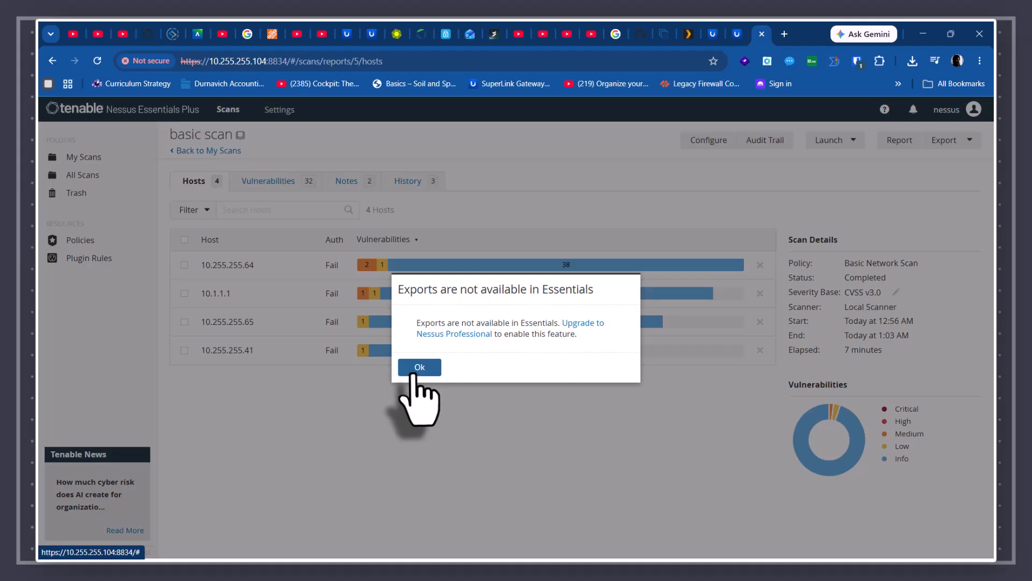
click(422, 367)
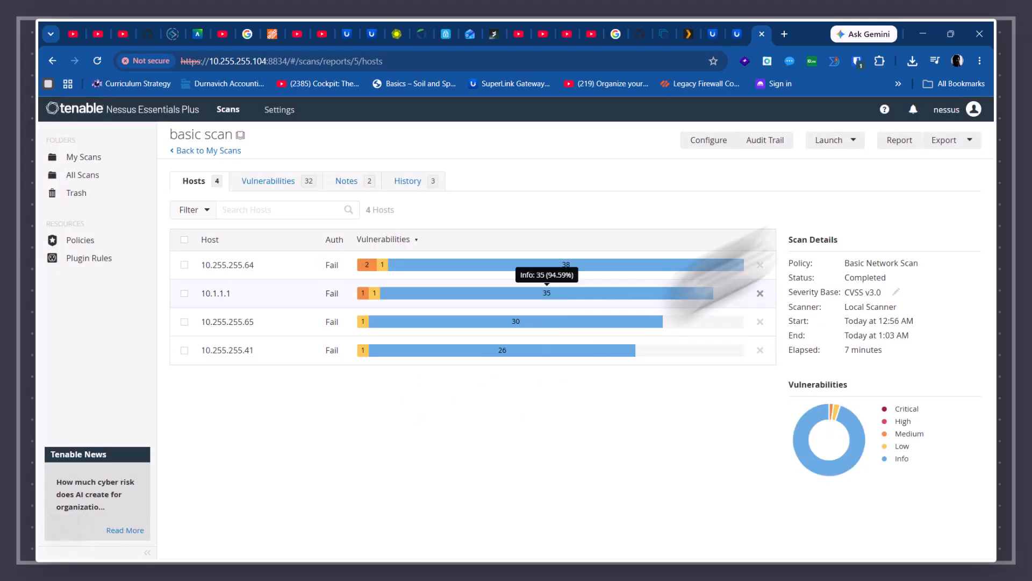
click(901, 143)
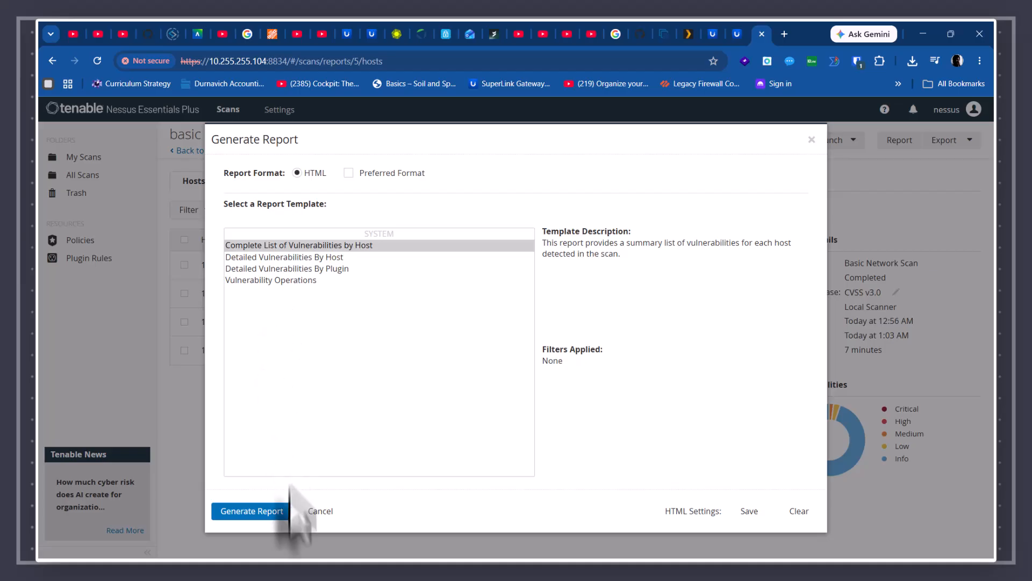
click(243, 511)
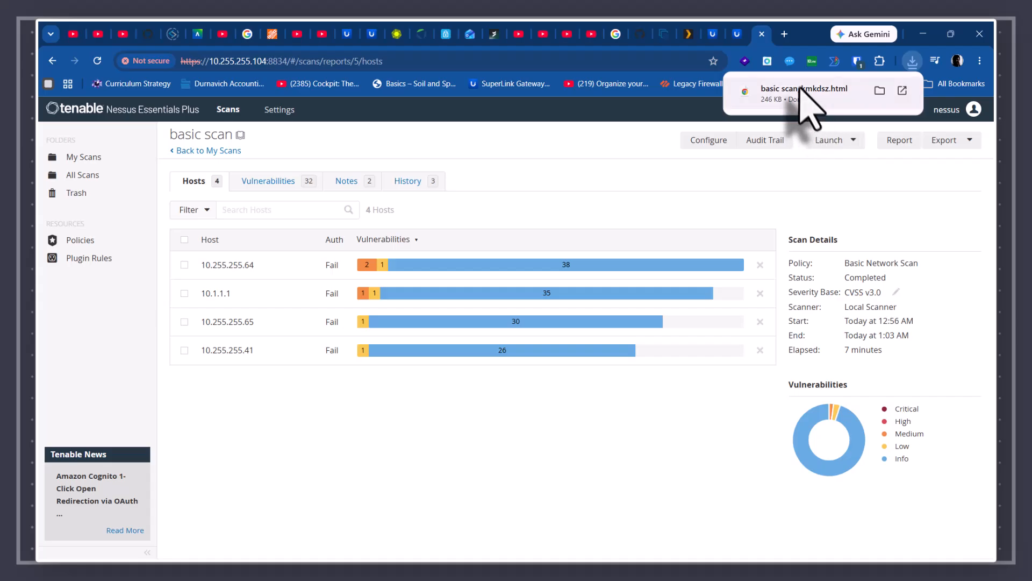
click(779, 91)
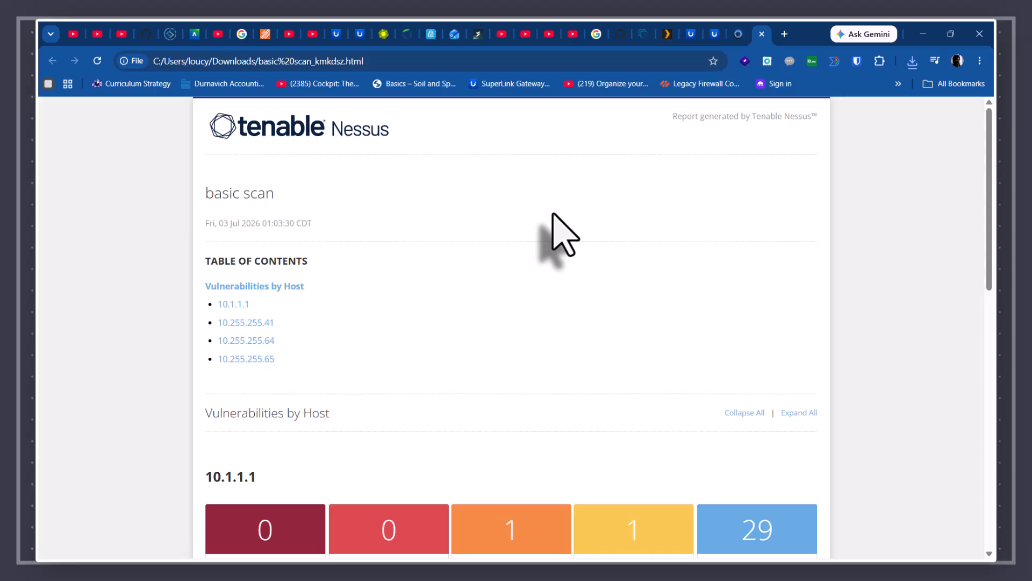
scroll(559, 236, down, 5)
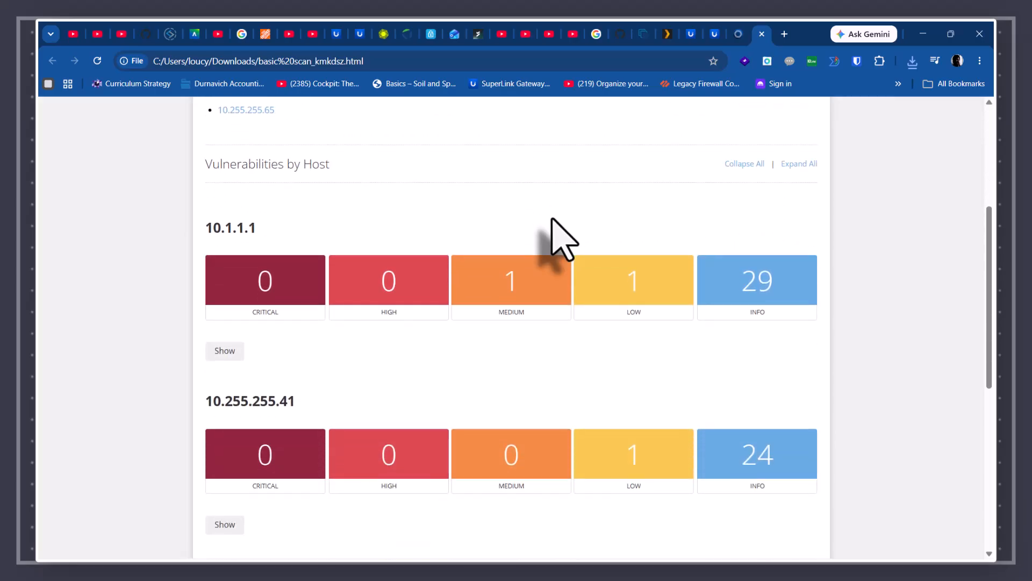
scroll(720, 312, down, 1)
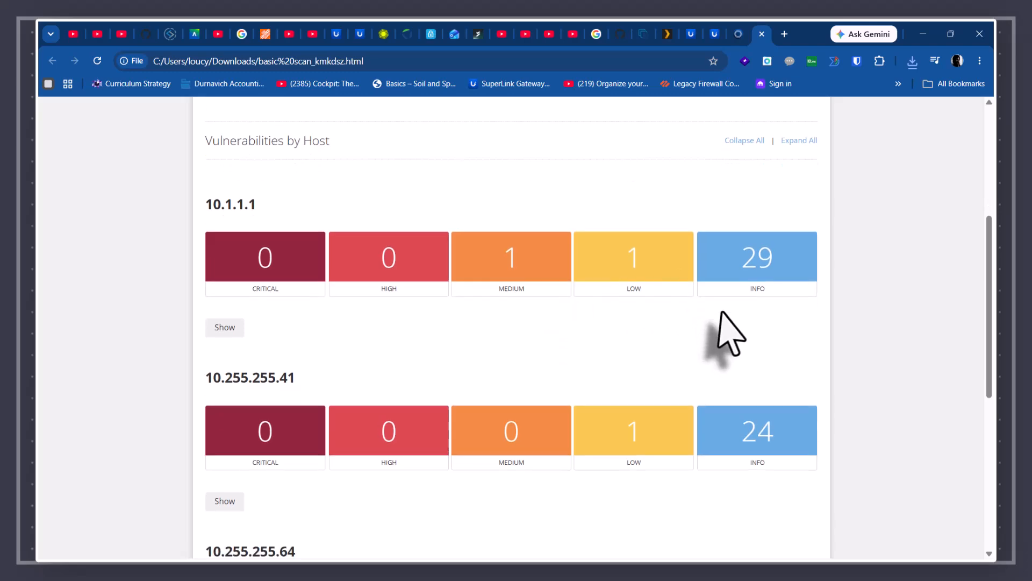
scroll(720, 317, down, 7)
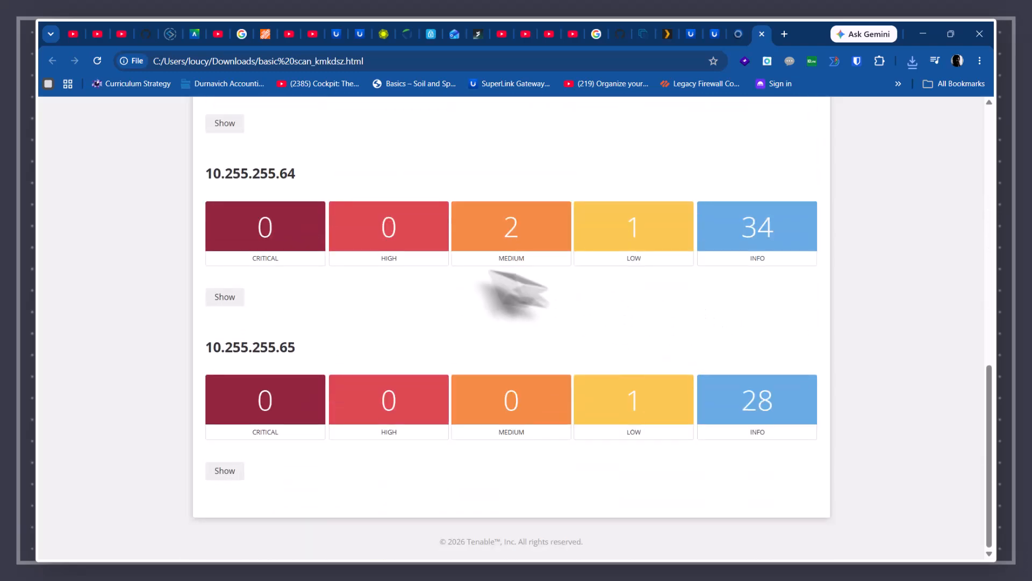
scroll(484, 280, up, 12)
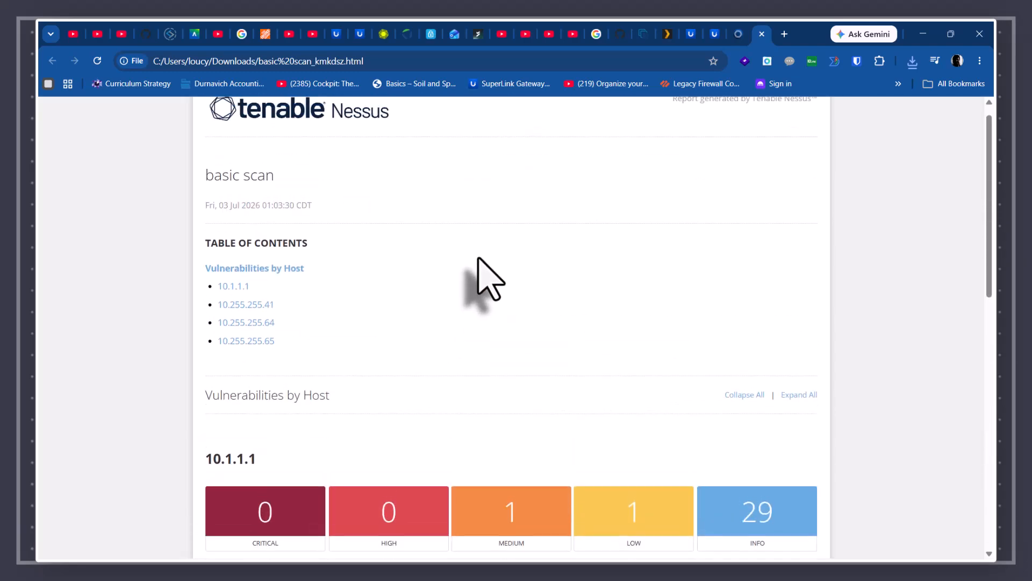
scroll(478, 258, up, 1)
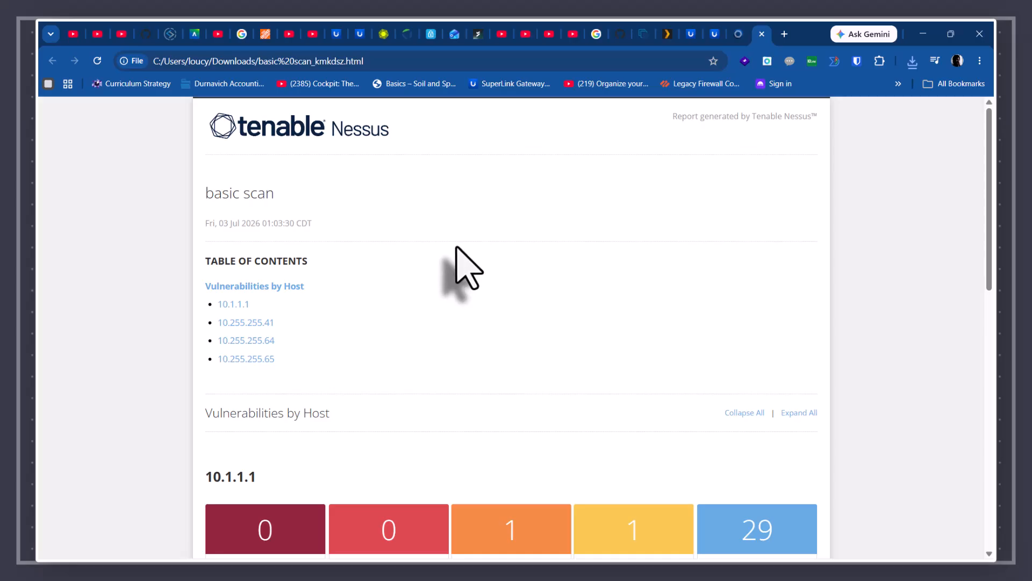
- Return to the basic scan page, then open and dismiss the Launch > Custom targets prompt without launching
click(738, 37)
click(833, 141)
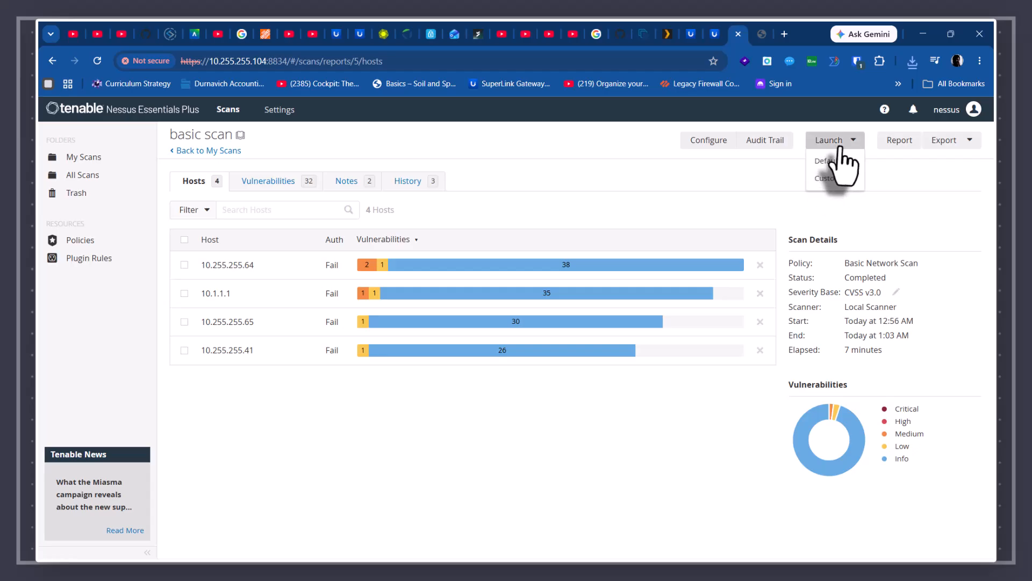
click(825, 178)
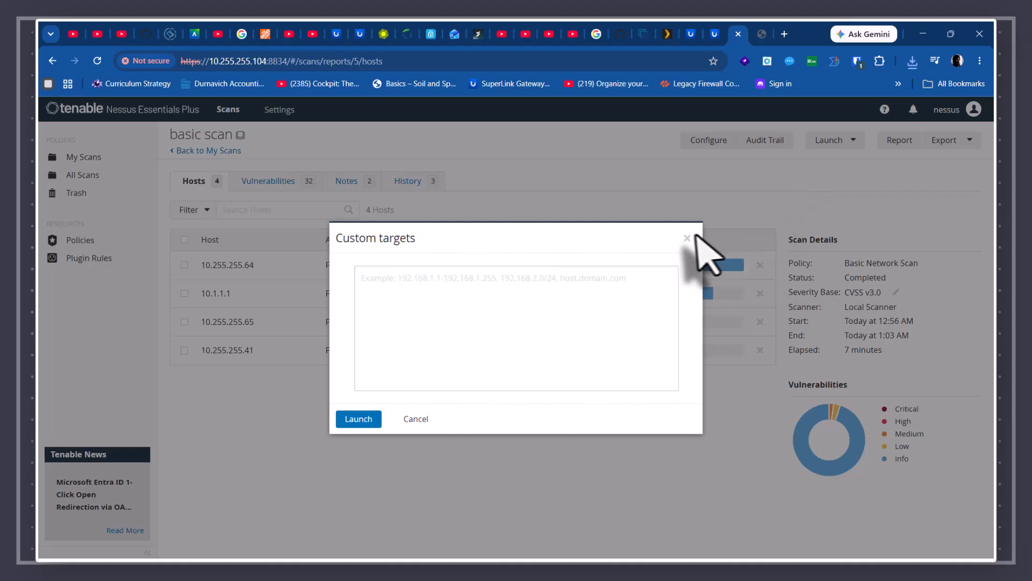
click(687, 238)
- Generate a Vulnerability Operations HTML report for basic scan
click(897, 143)
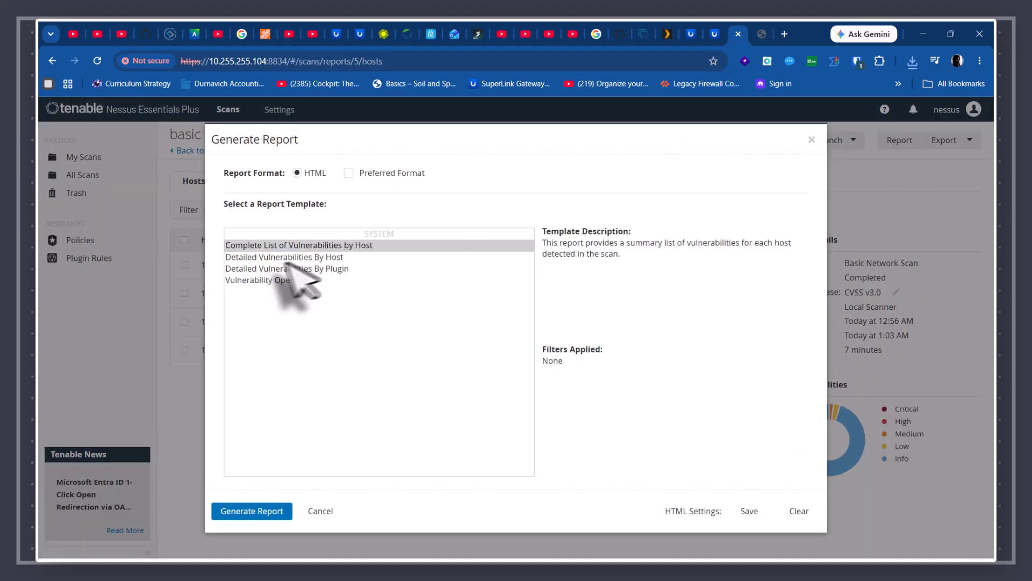
click(243, 281)
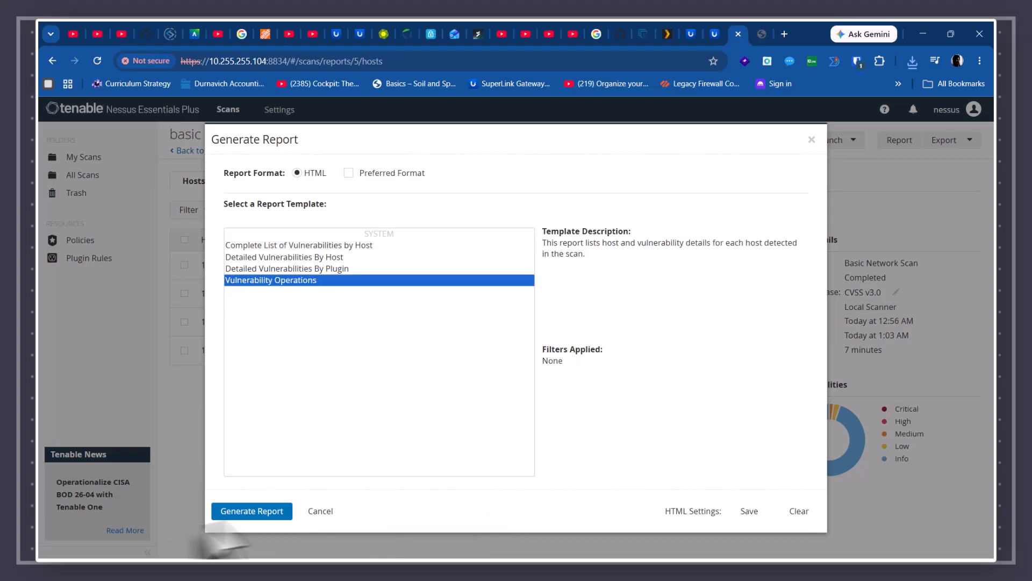
click(249, 512)
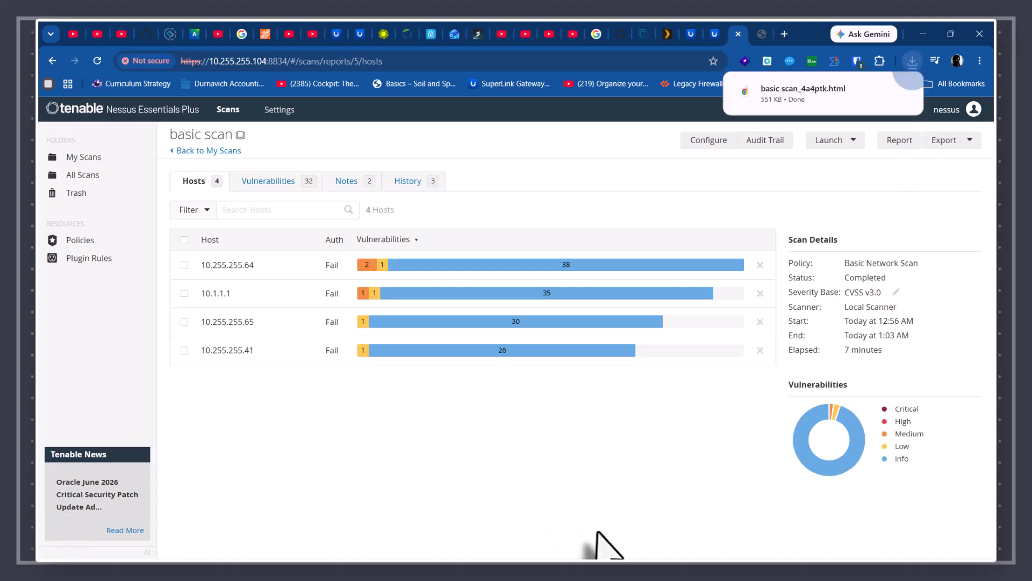
- Open the downloaded basic scan_4a4ptk.html report and scroll to host 10.1.1.1's IP Forwarding Enabled finding
click(806, 89)
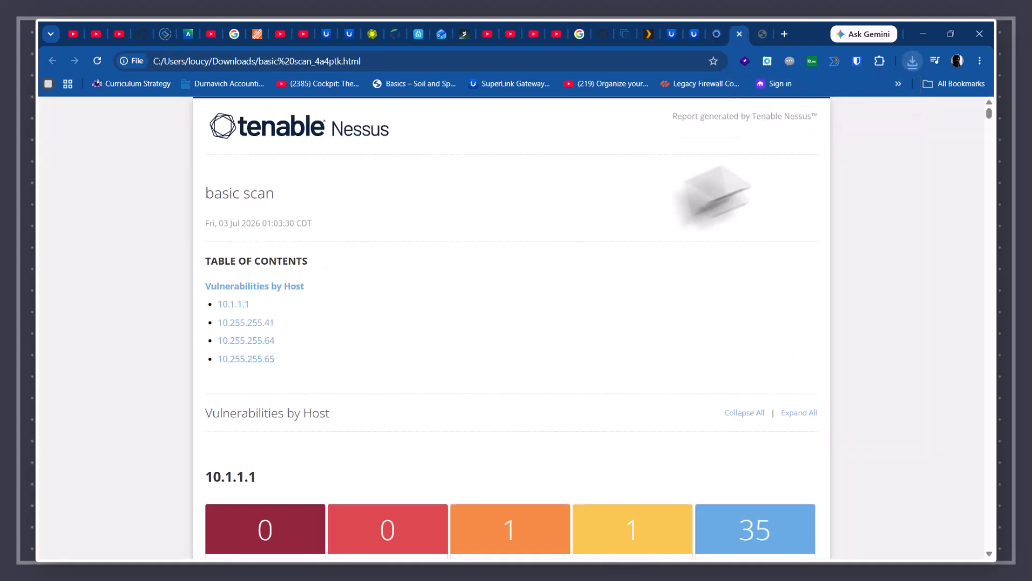
scroll(472, 276, down, 8)
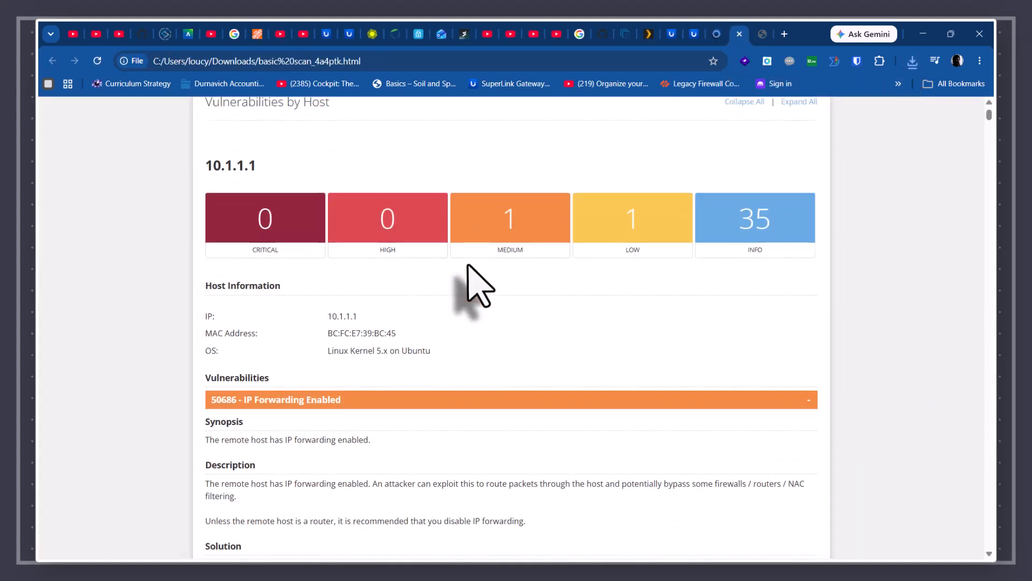
scroll(272, 223, up, 8)
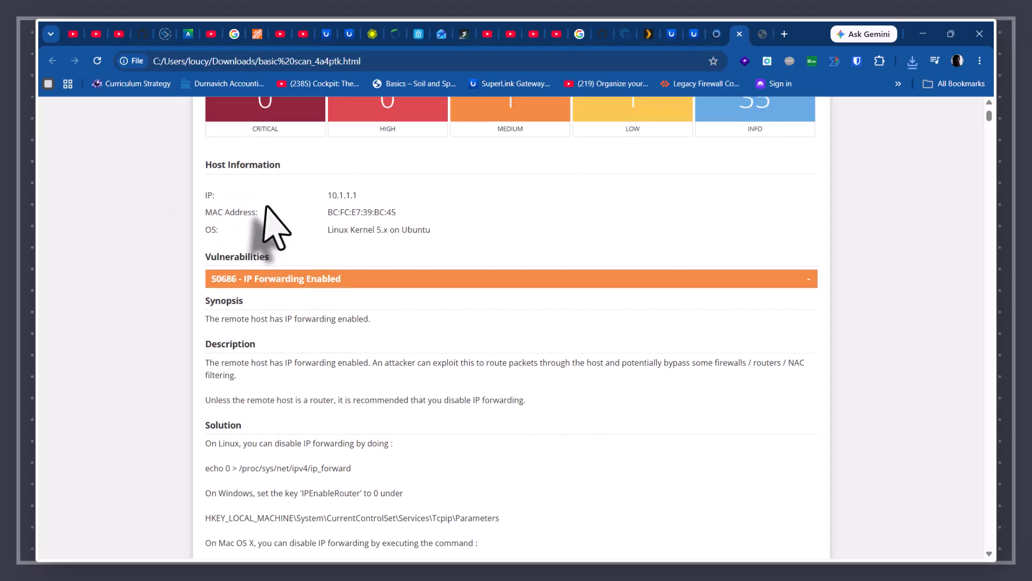
scroll(267, 210, down, 5)
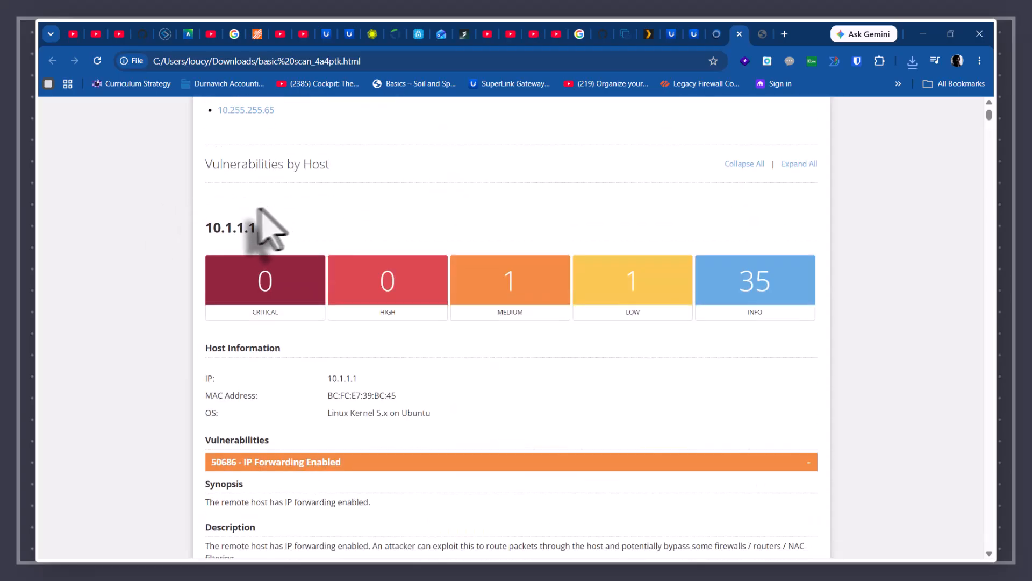
scroll(325, 240, down, 3)
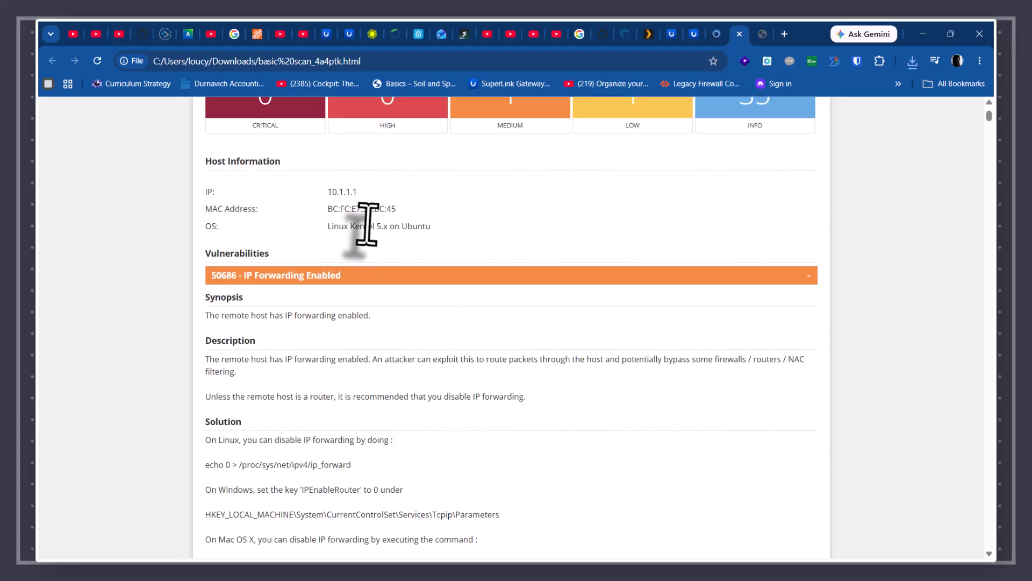
scroll(361, 230, down, 1)
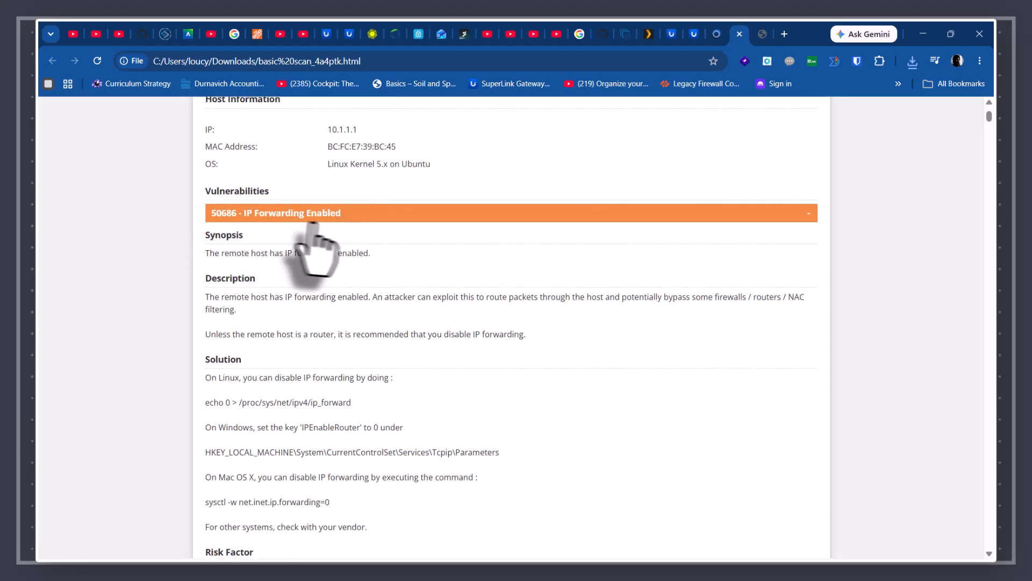
scroll(350, 226, up, 1)
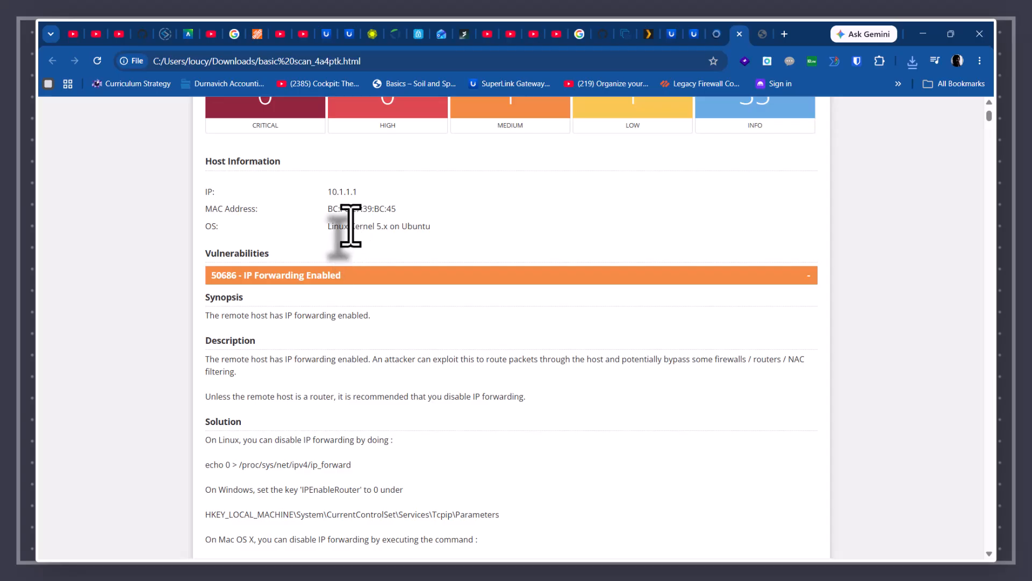
scroll(350, 226, down, 1)
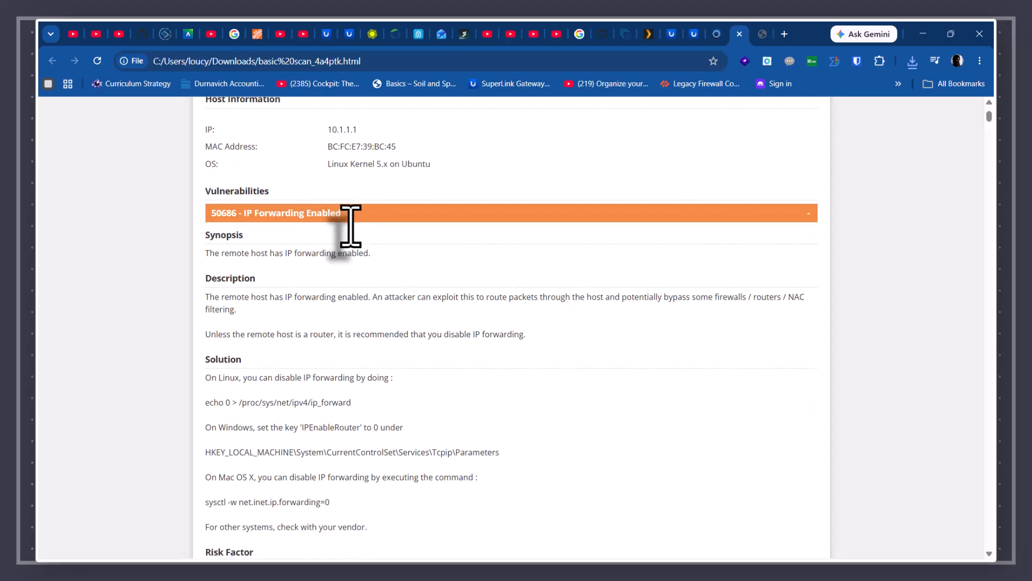
scroll(315, 258, down, 1)
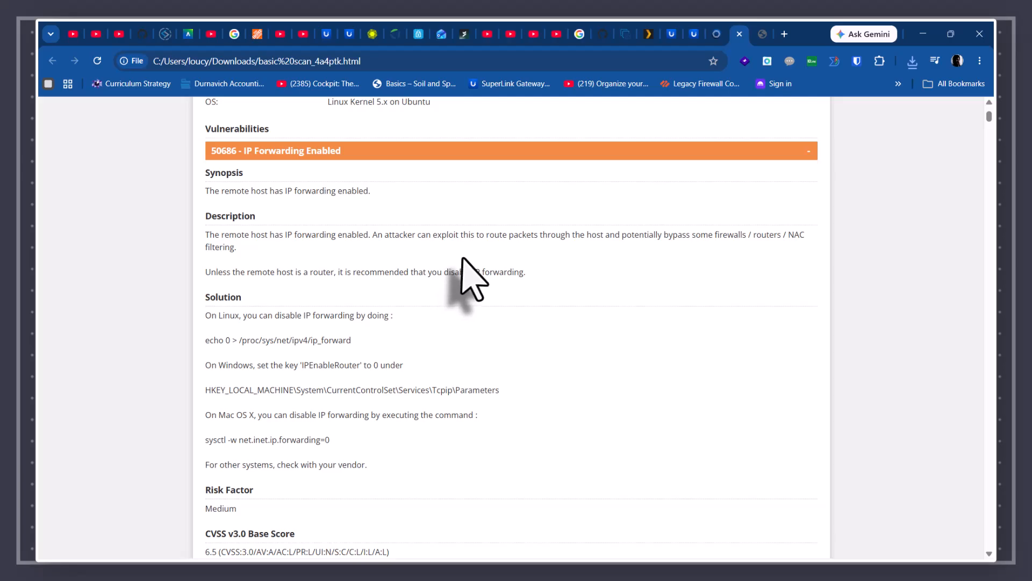
scroll(465, 266, down, 2)
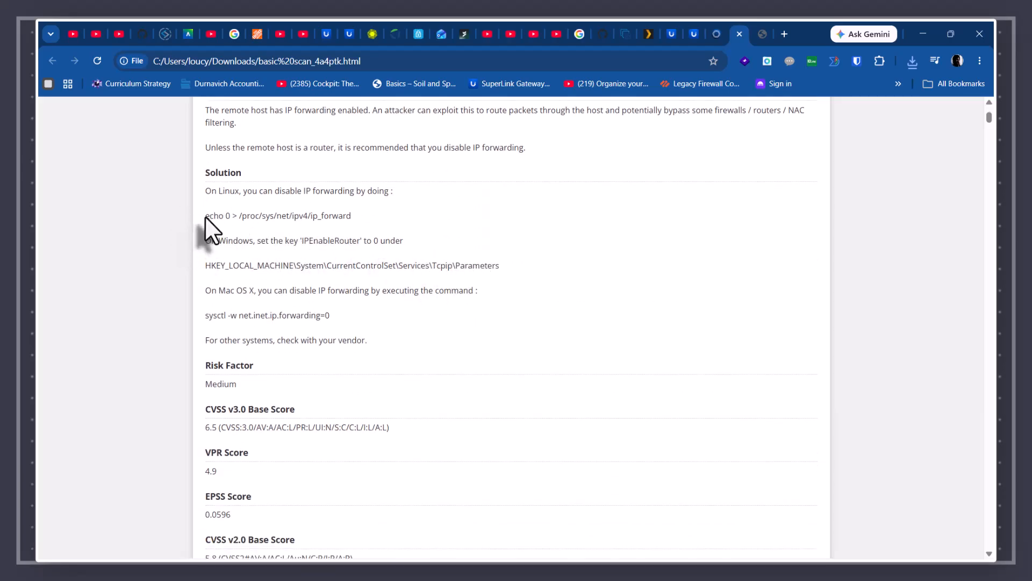
- Highlight the Linux echo command that disables IP forwarding
drag(205, 216, 352, 217)
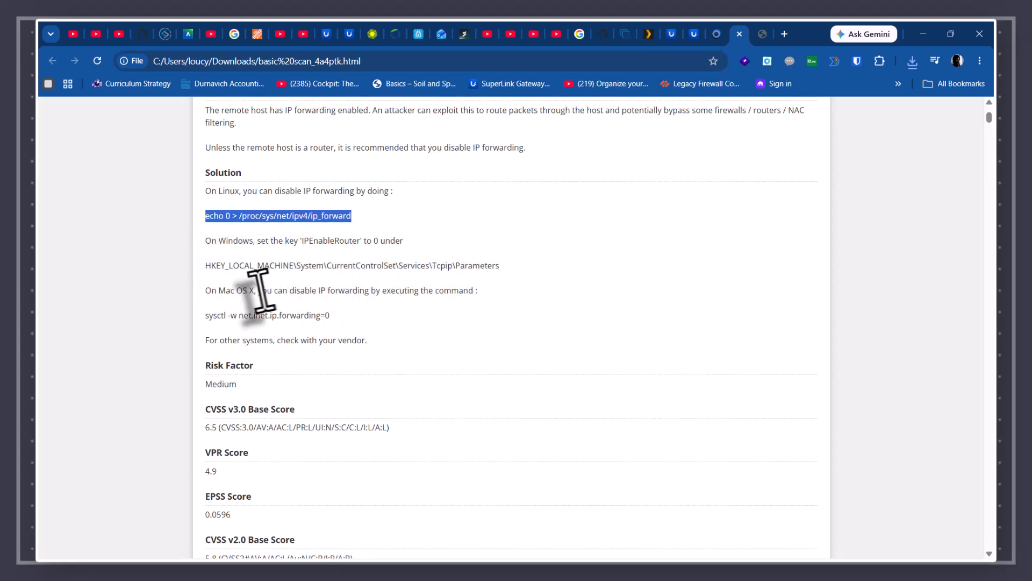
scroll(257, 293, down, 1)
scroll(255, 296, down, 2)
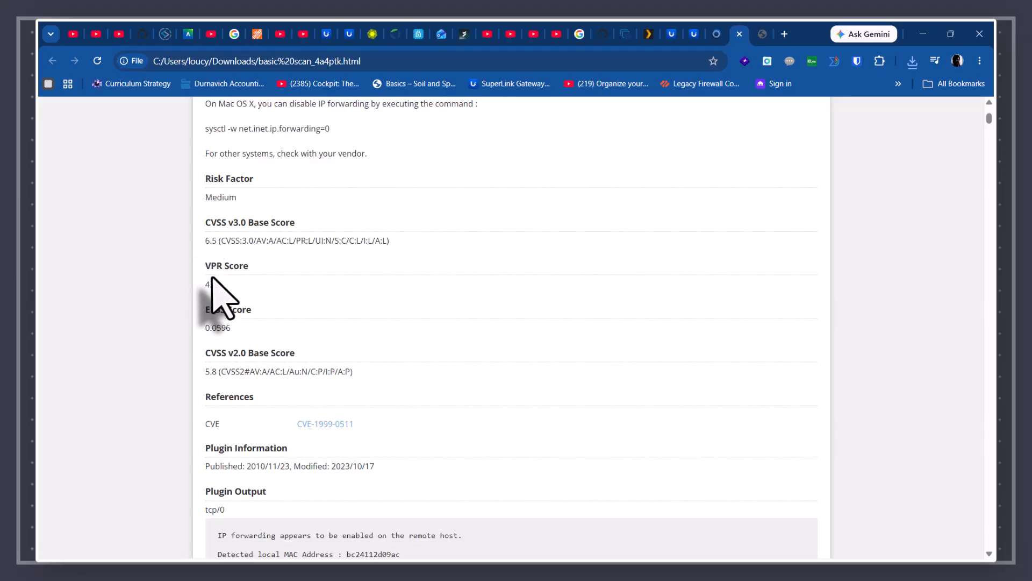
- Read through the ICMP Timestamp finding, then return to the Nessus basic scan page with its four hosts
scroll(239, 296, down, 2)
scroll(237, 291, down, 5)
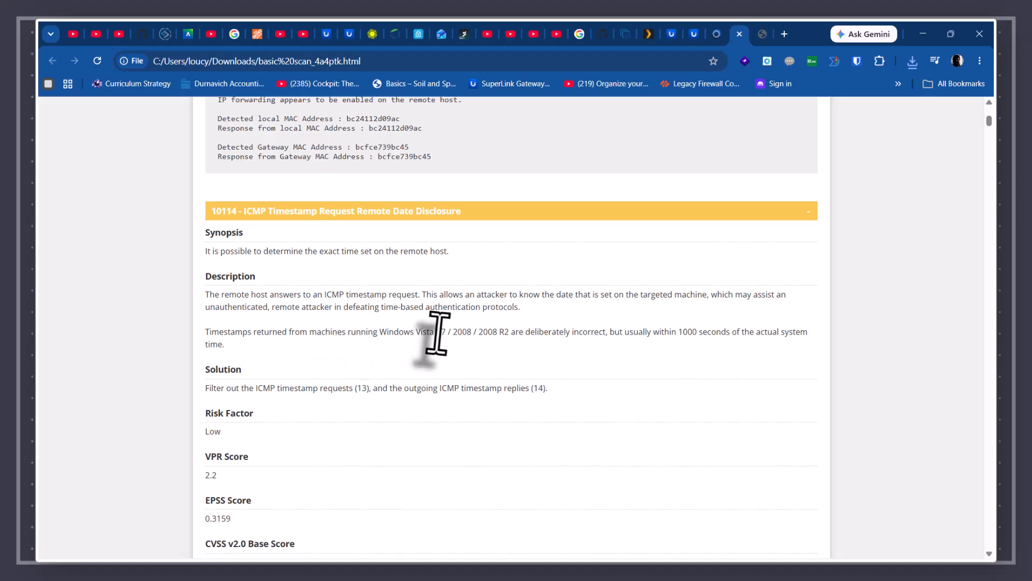
scroll(432, 331, down, 1)
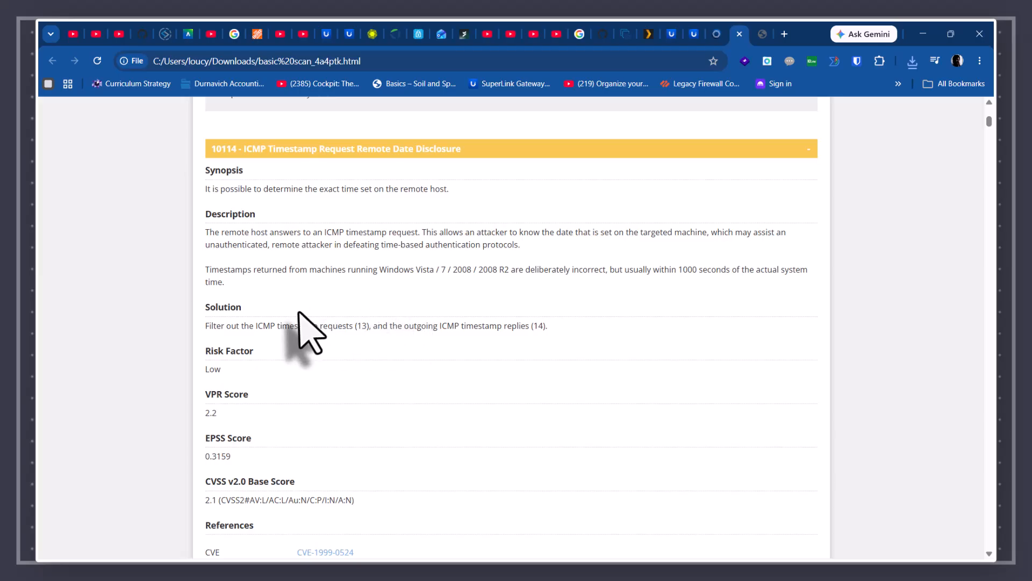
scroll(303, 326, up, 15)
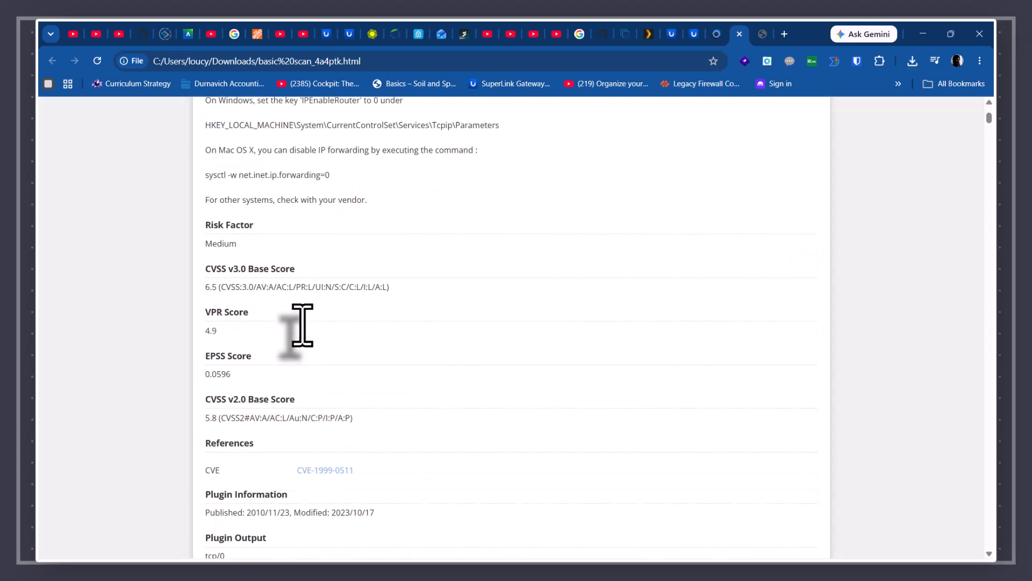
scroll(304, 329, up, 4)
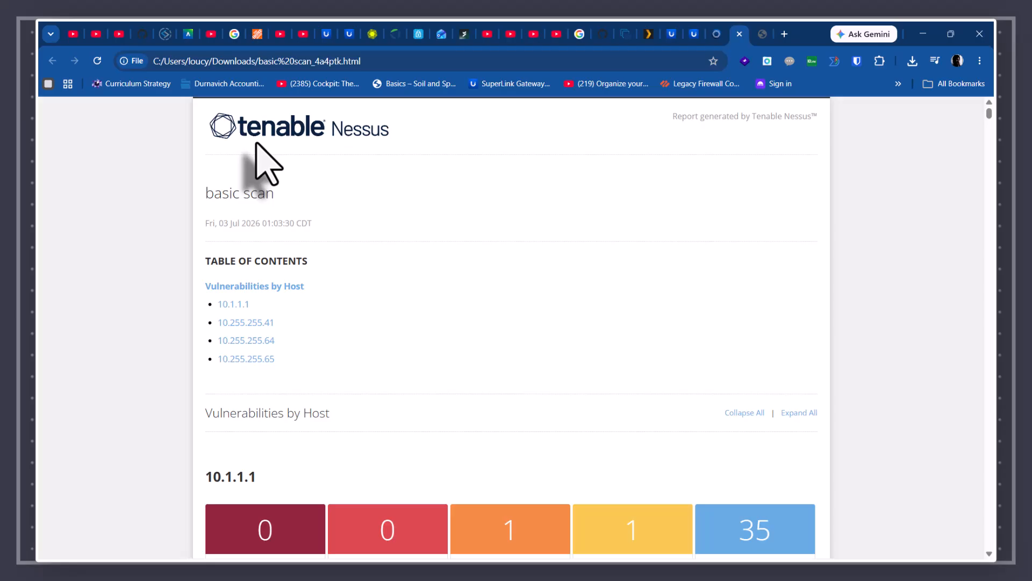
scroll(263, 161, down, 20)
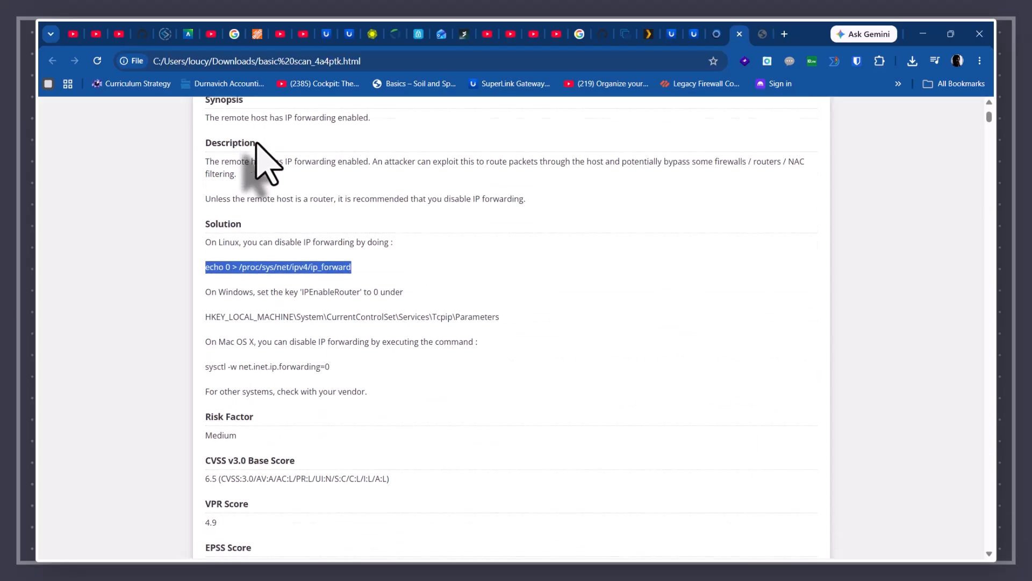
scroll(264, 161, up, 20)
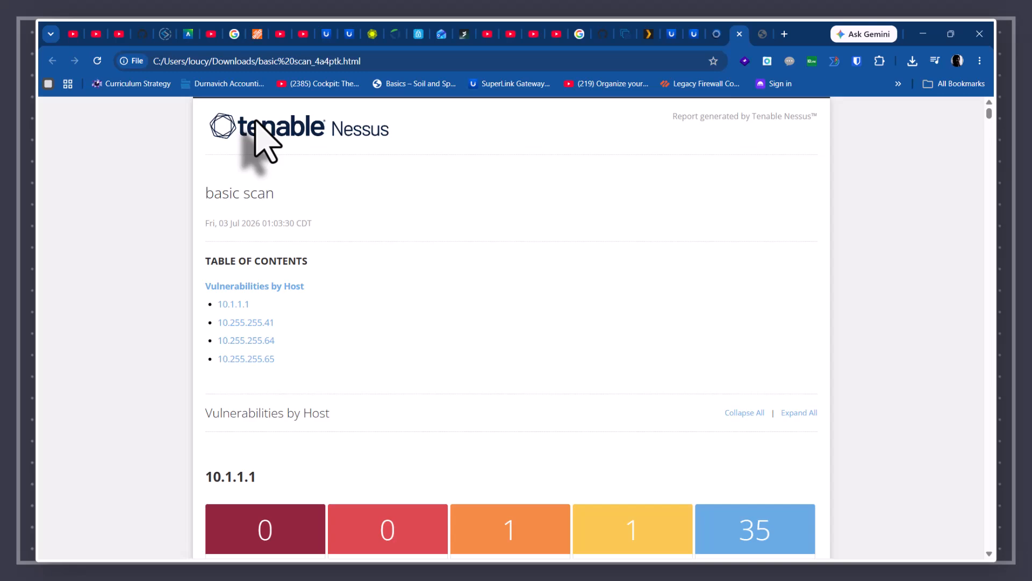
scroll(427, 138, down, 9)
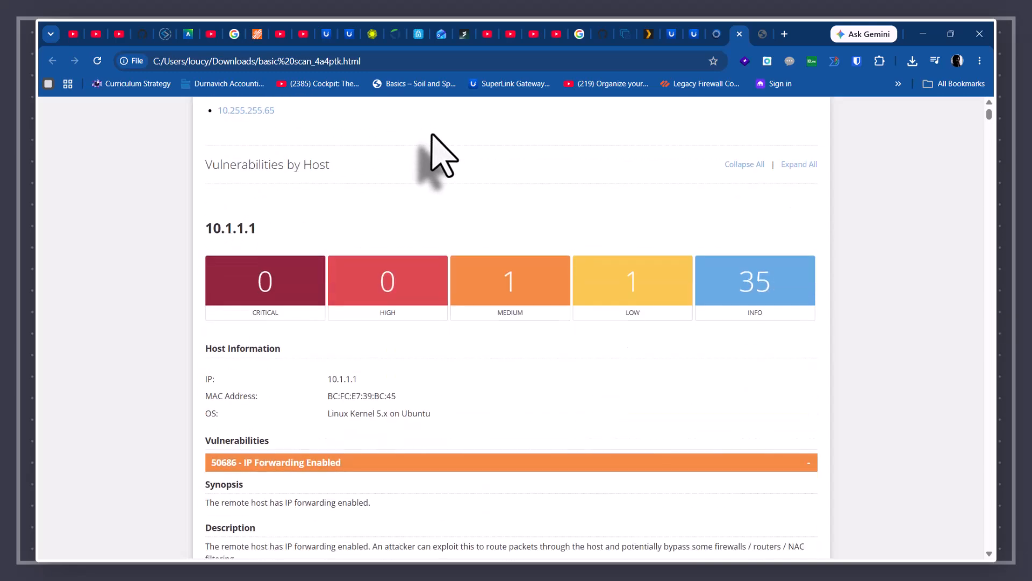
scroll(432, 162, down, 3)
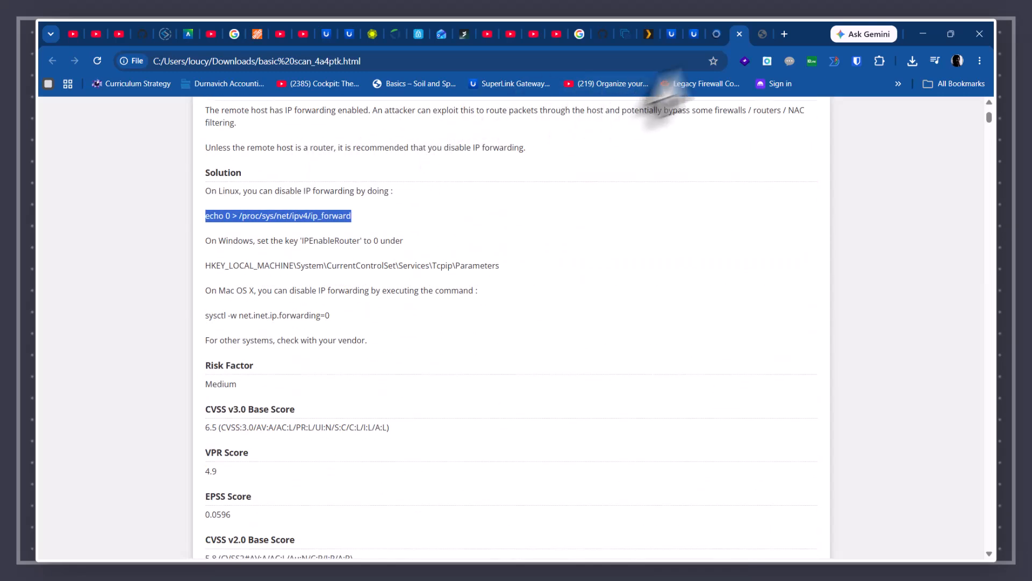
click(718, 37)
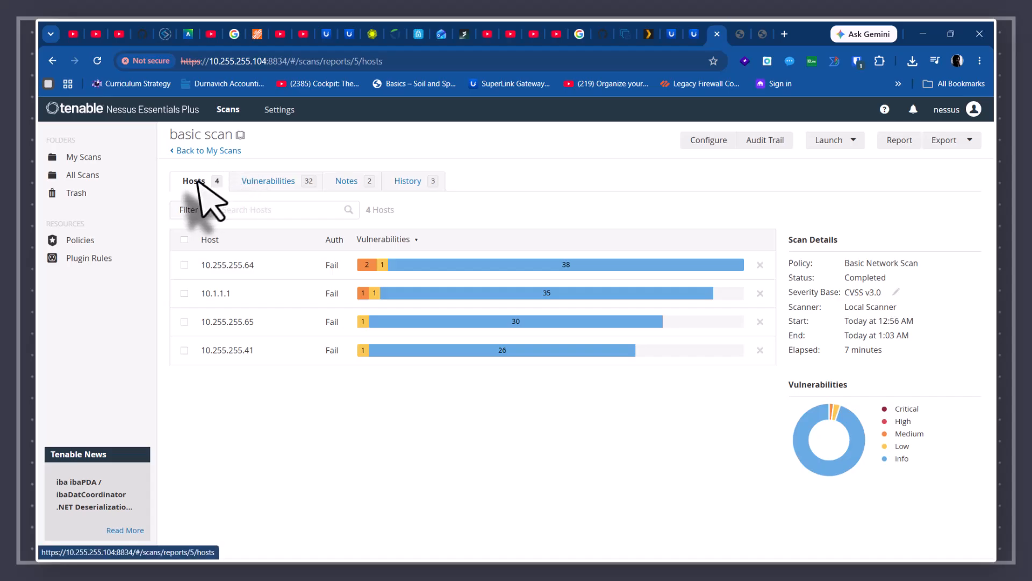
- List the scan's 32 vulnerabilities, open the 5-finding SSL (Multiple Issues) group, then view the History tab
click(267, 183)
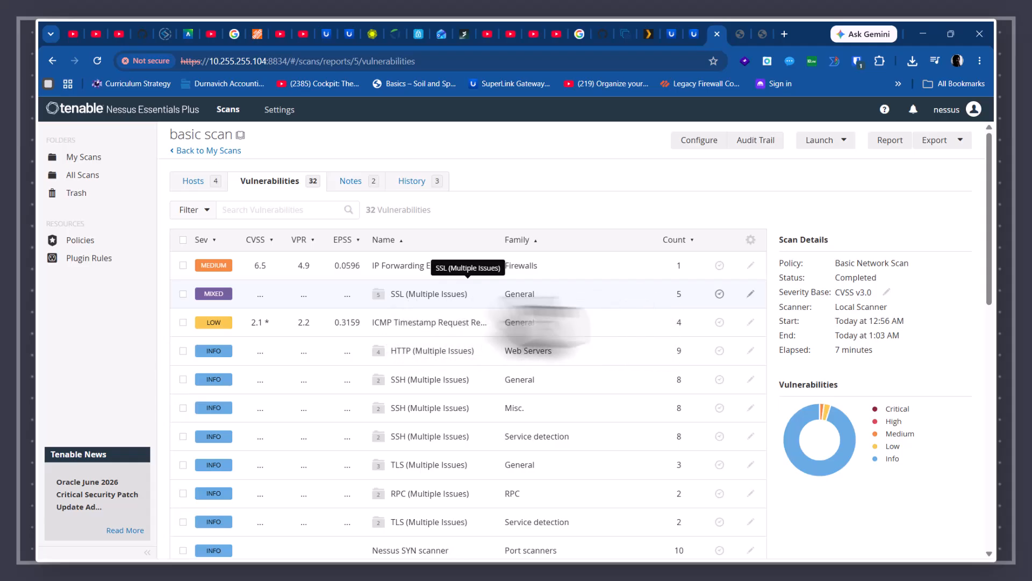
click(408, 295)
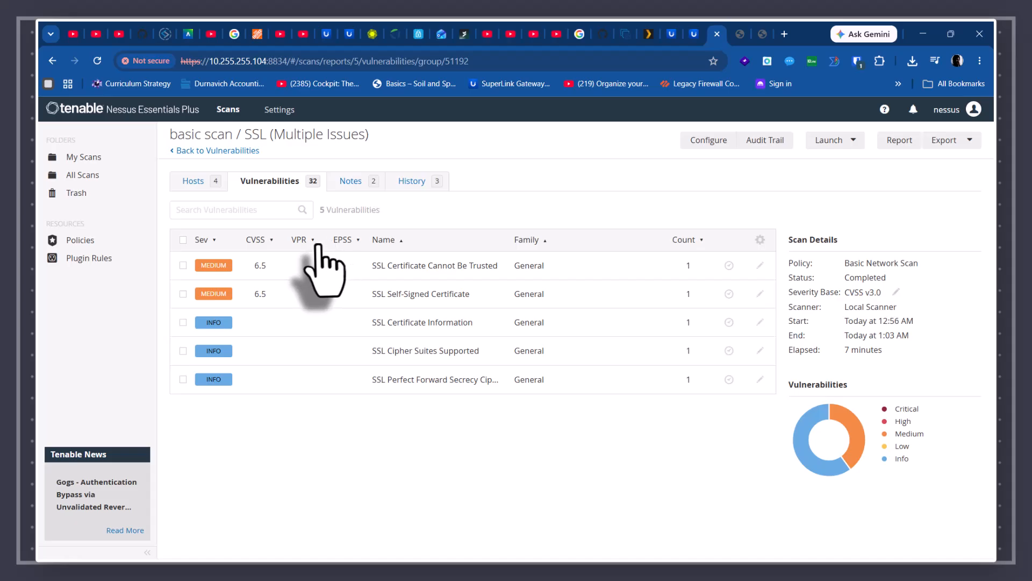
click(415, 187)
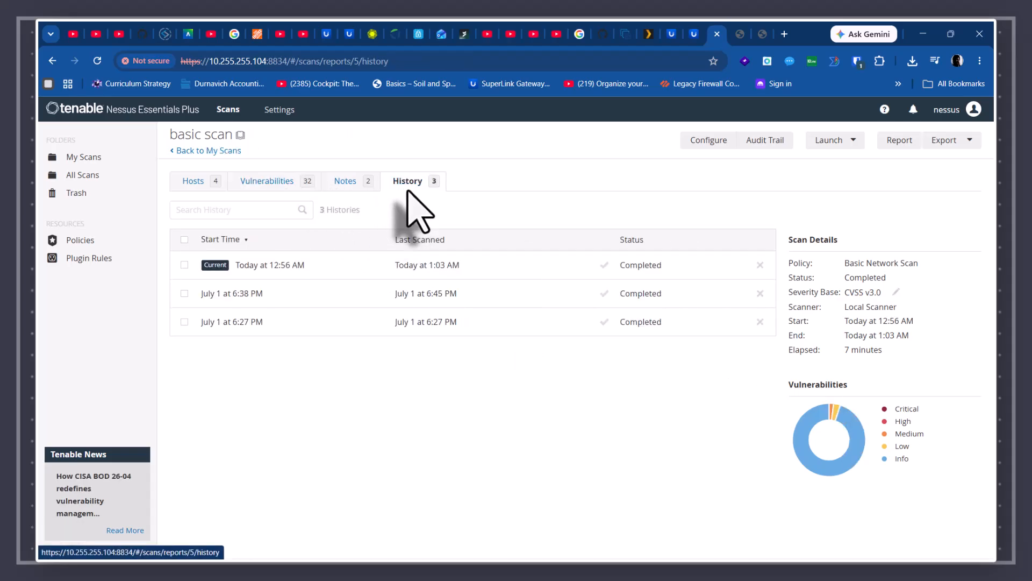
- Load the results of the July 1 6:38 PM basic scan run
click(236, 293)
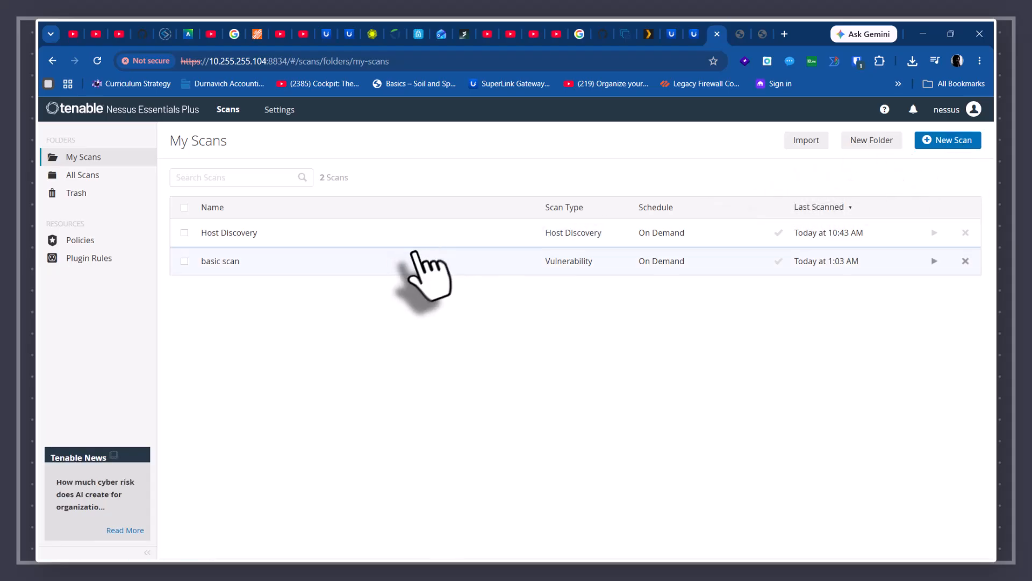
- Look at Host Discovery, then open basic scan's vulnerability list and its SSL (Multiple Issues) group
click(253, 233)
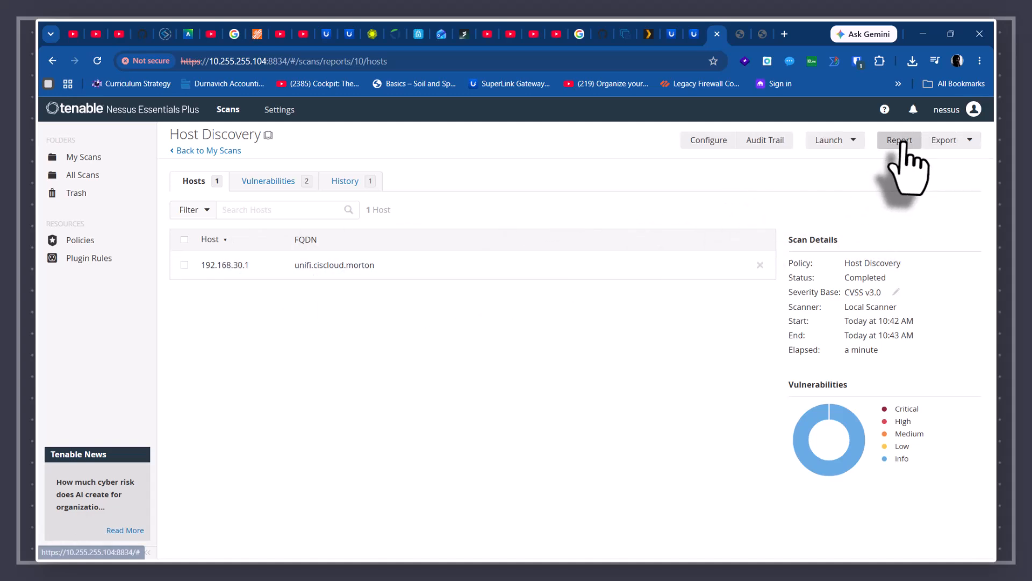
click(212, 151)
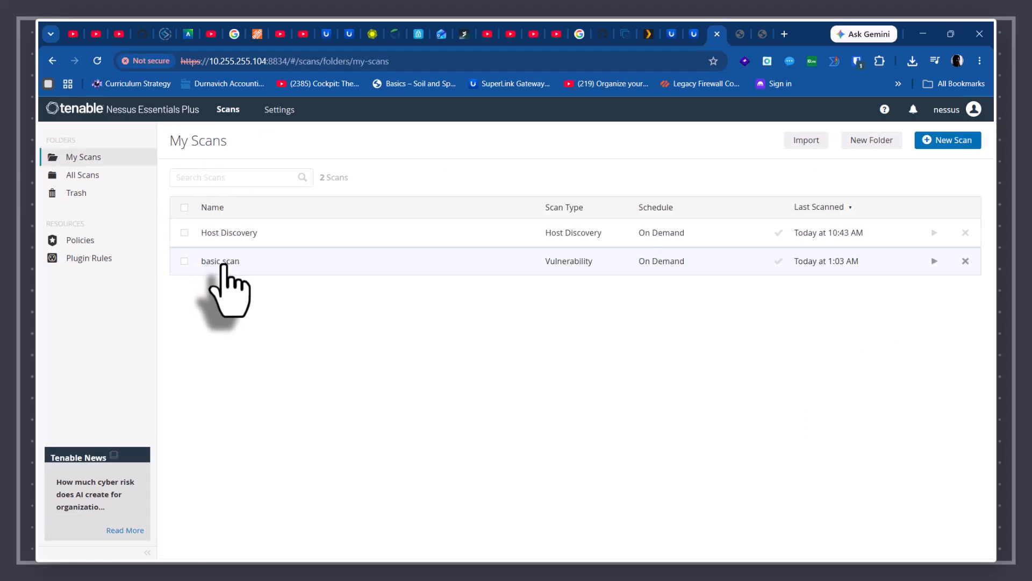
click(222, 263)
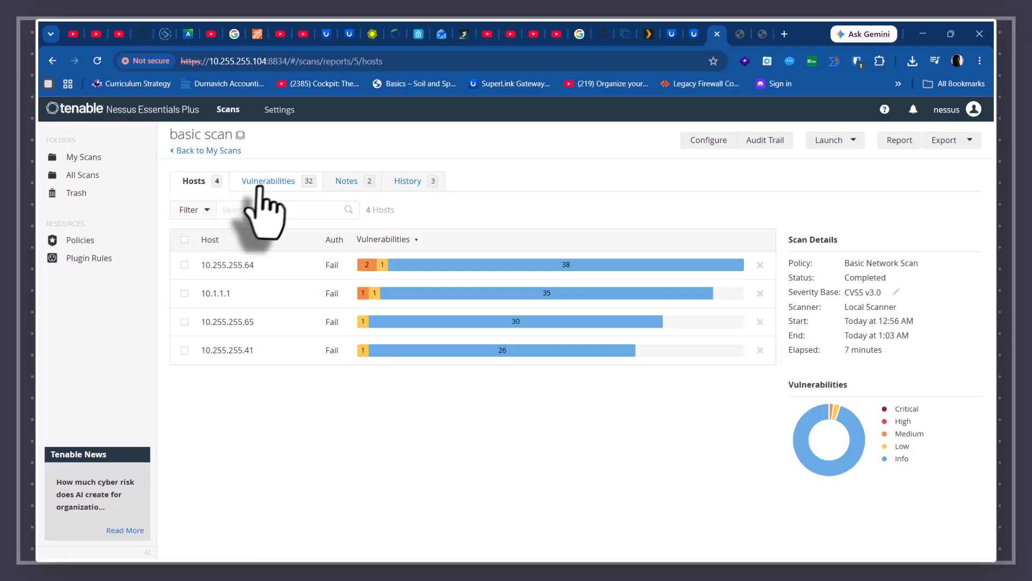
click(261, 188)
scroll(274, 253, down, 1)
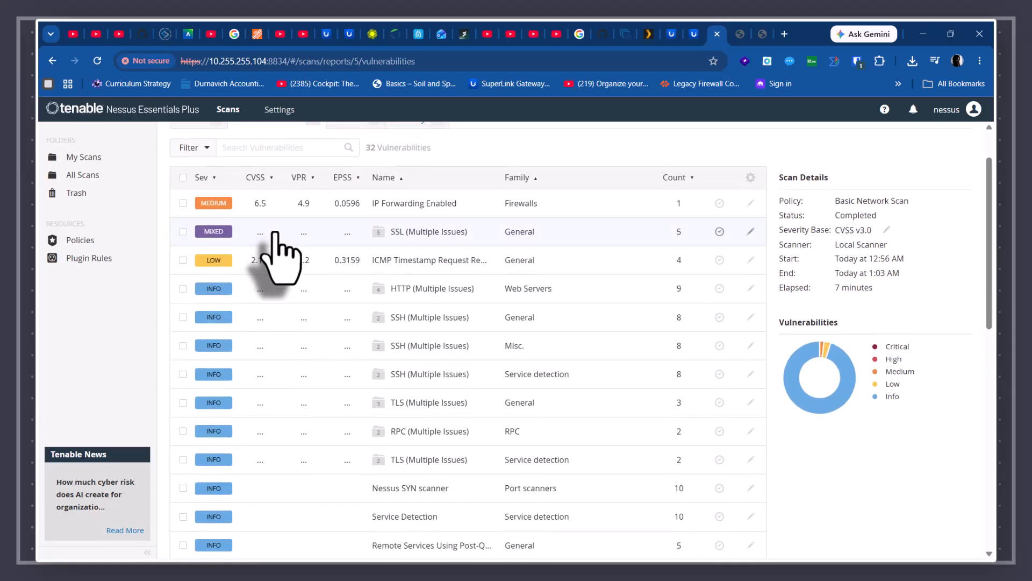
scroll(274, 237, down, 3)
scroll(272, 307, up, 5)
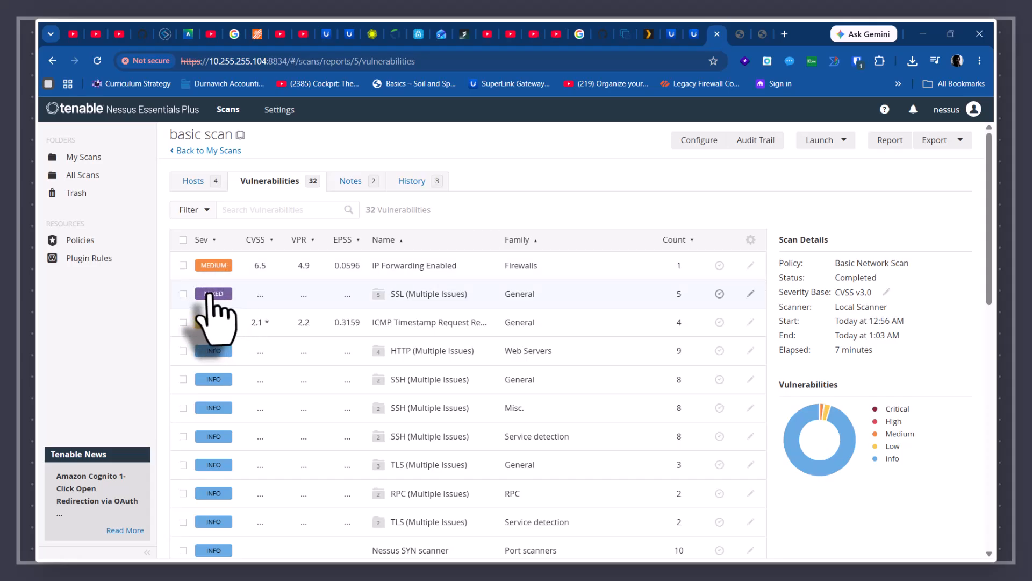
click(415, 294)
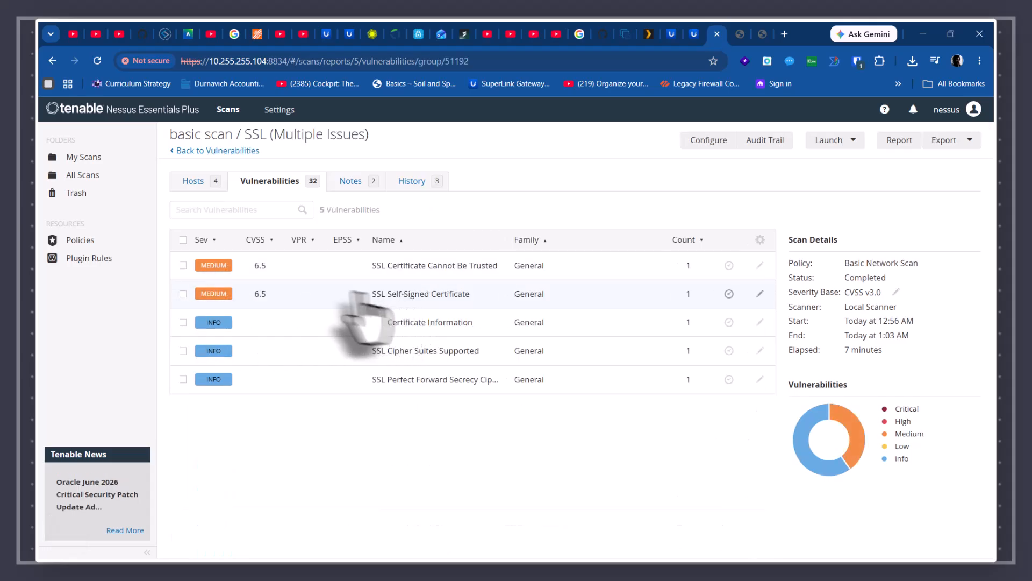